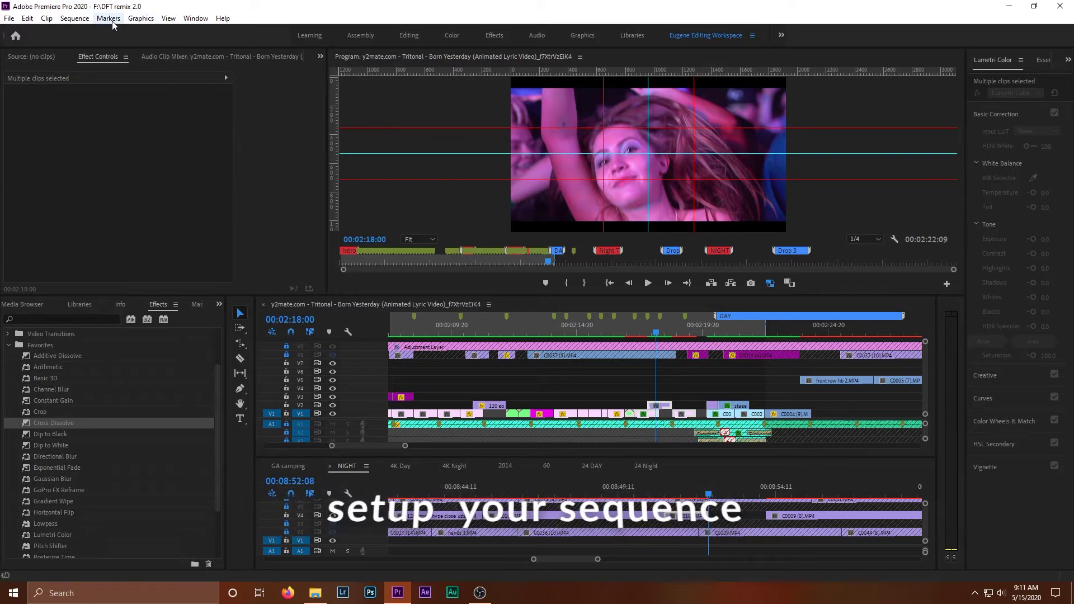
- Review the frame size, timebase and preview options in the main sequence's settings
left_click(80, 24)
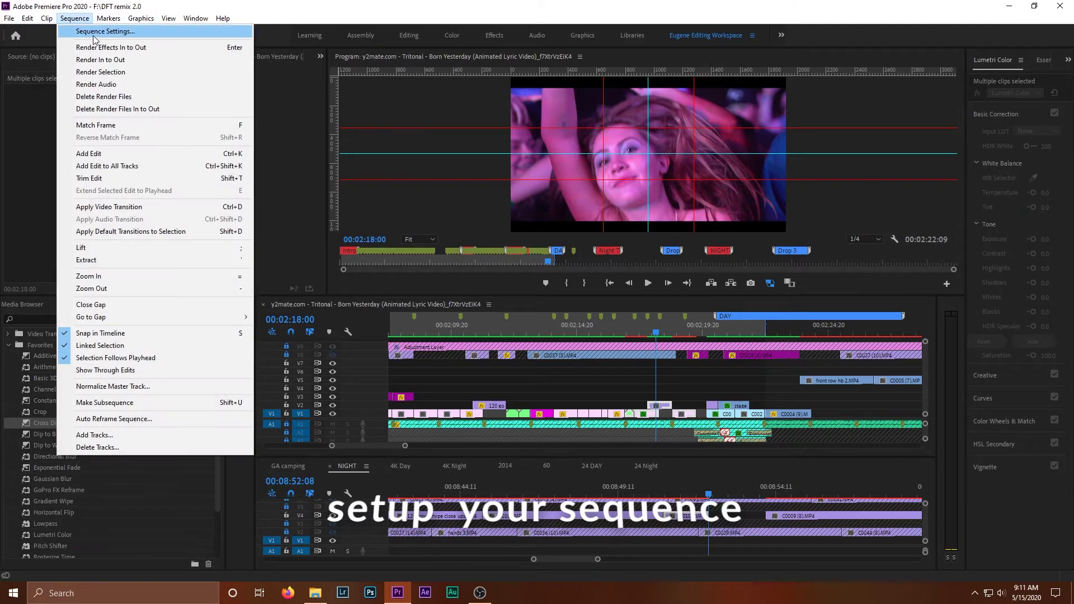
left_click(84, 31)
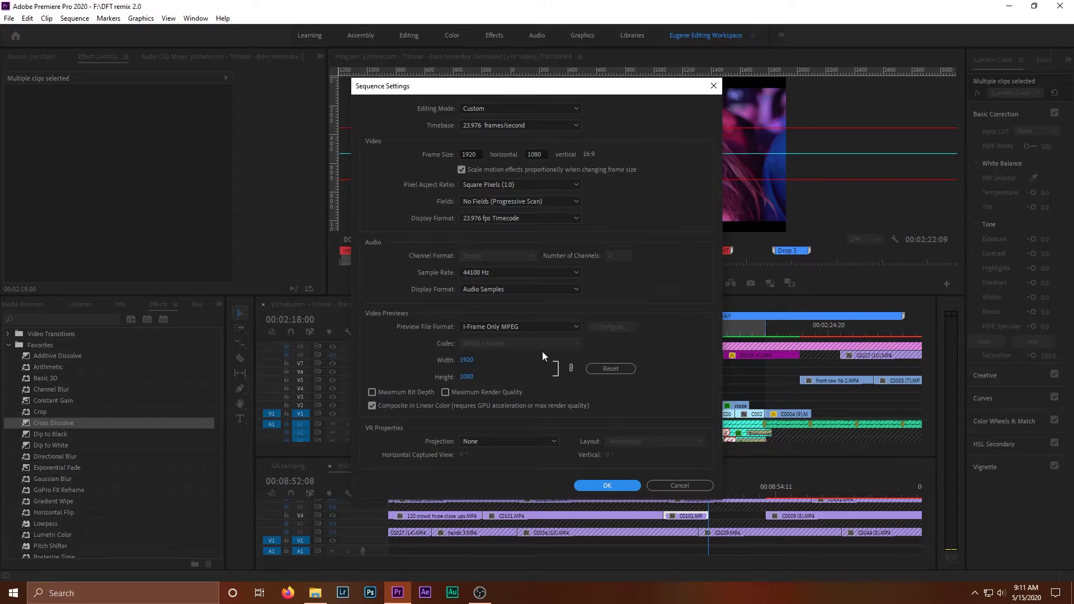
left_click(610, 485)
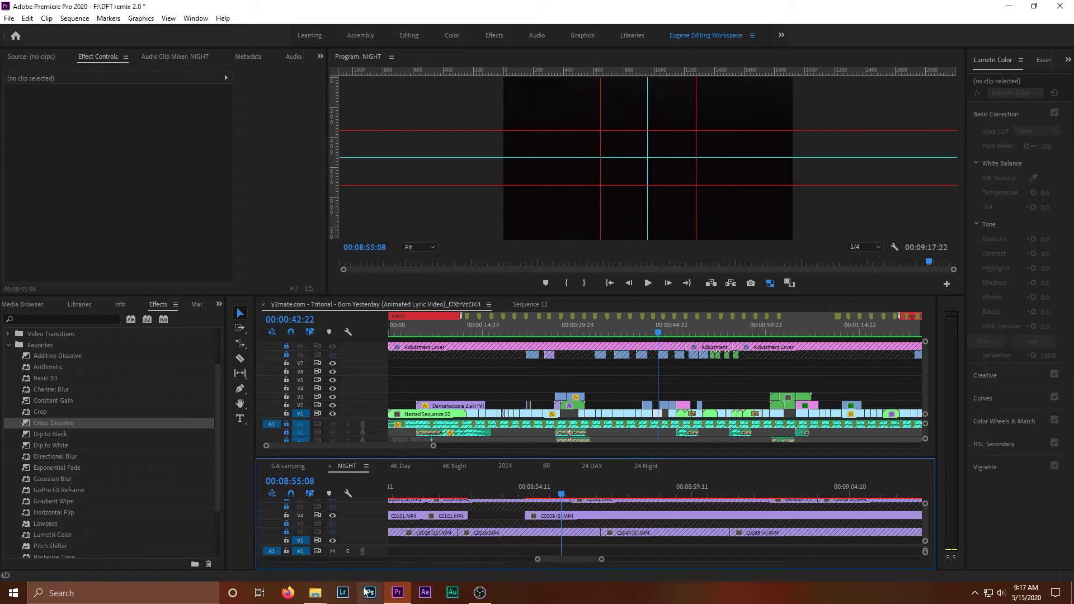
- Switch to File Explorer and inspect the Dancefestopia footage folders through Day 1, Video and 4K 24, returning to the Video folder
mouse_move(323, 601)
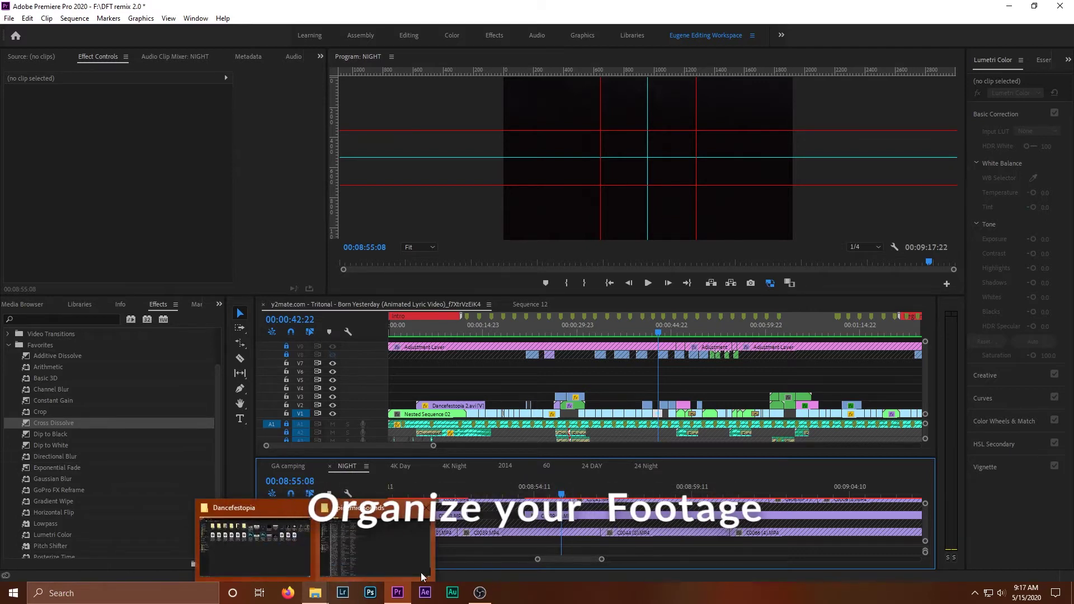
mouse_move(403, 575)
left_click(304, 557)
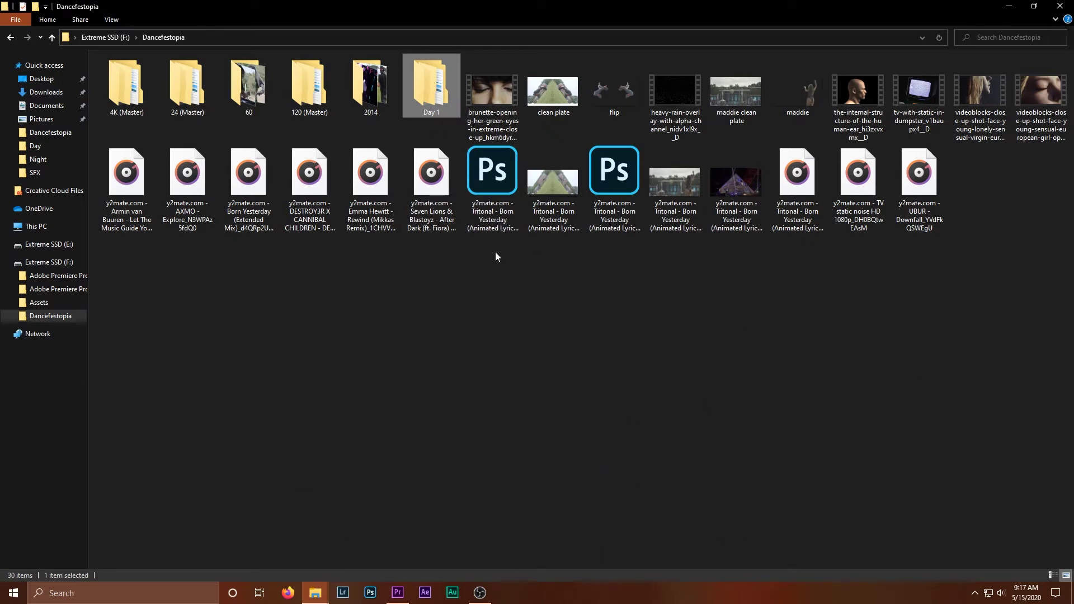
double_click(431, 106)
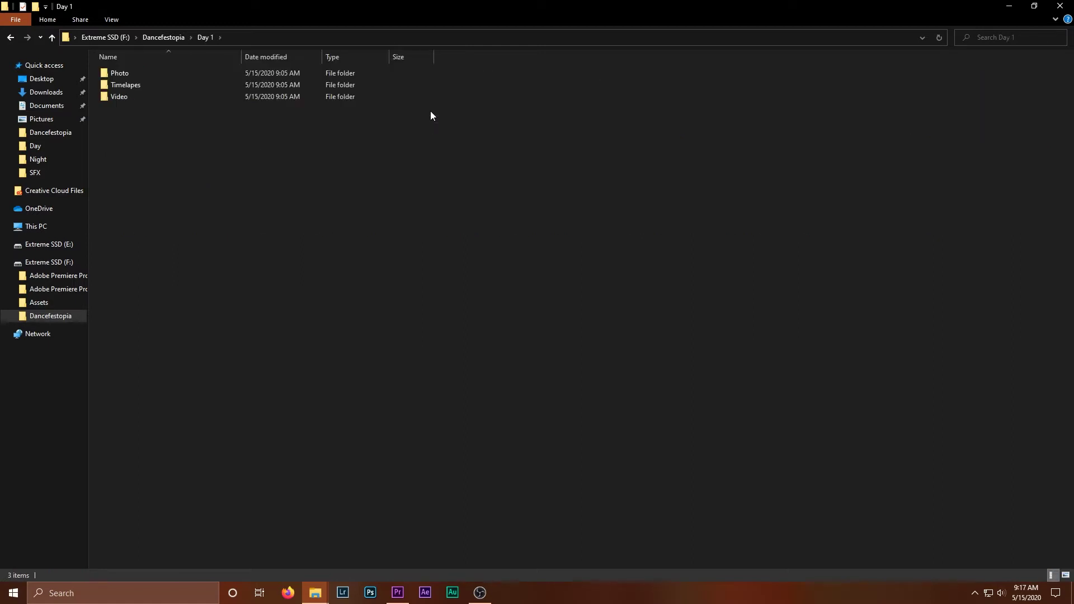
double_click(128, 98)
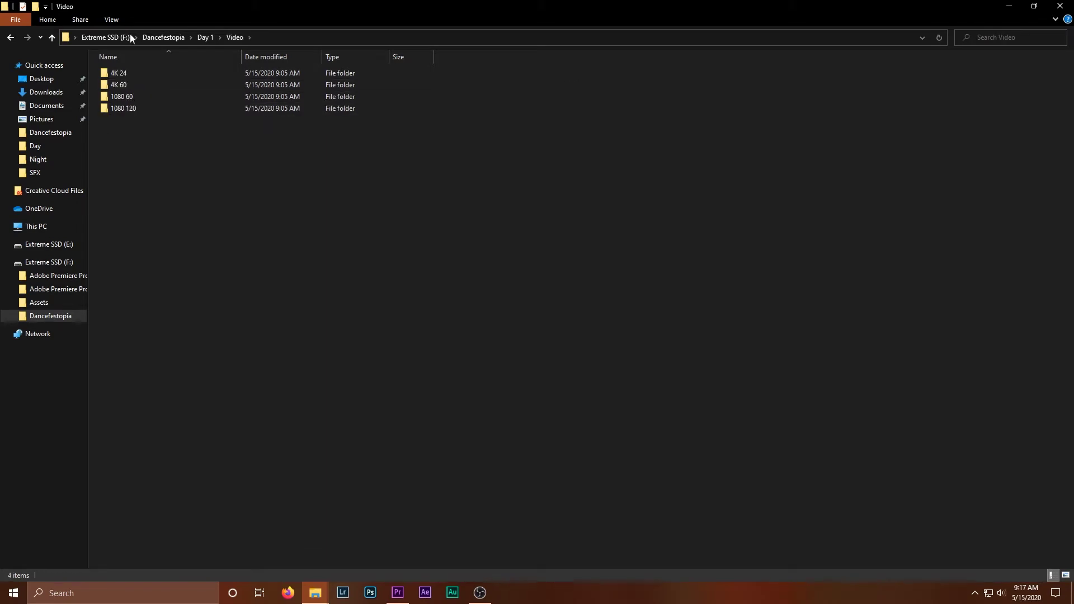
double_click(137, 72)
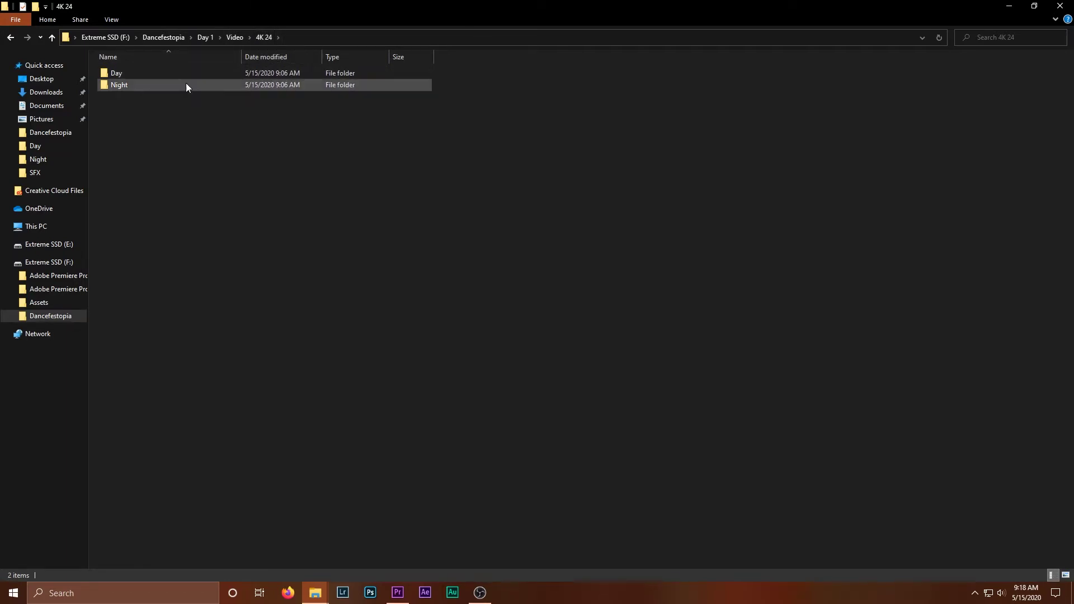
left_click(235, 36)
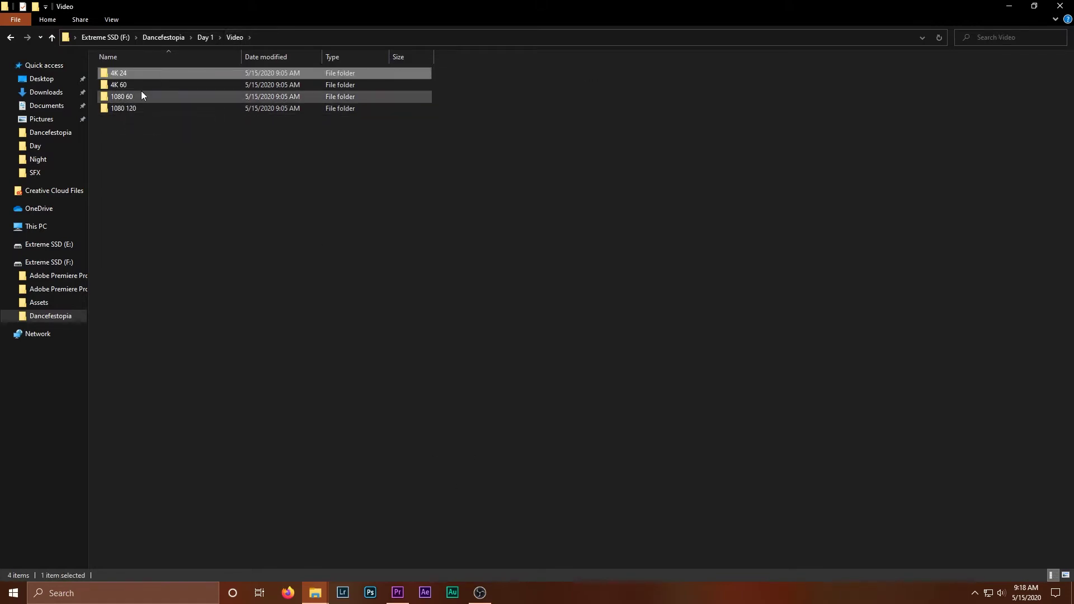
- Return to Premiere Pro and inspect how the footage is organized in the DFT remix 2.0 project's 4K and 24 bins
left_click(397, 592)
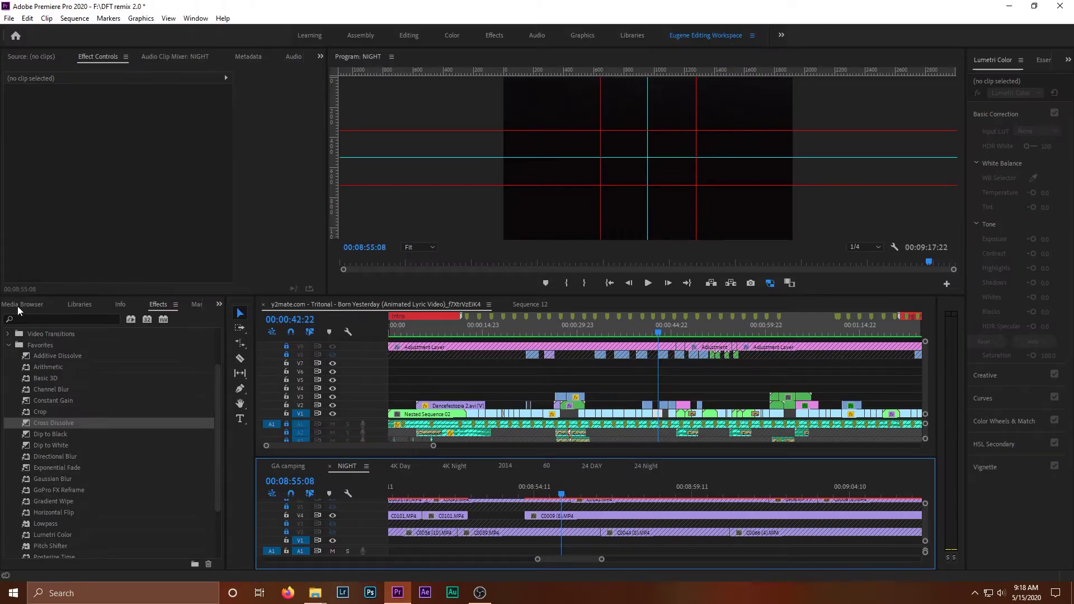
left_click(218, 304)
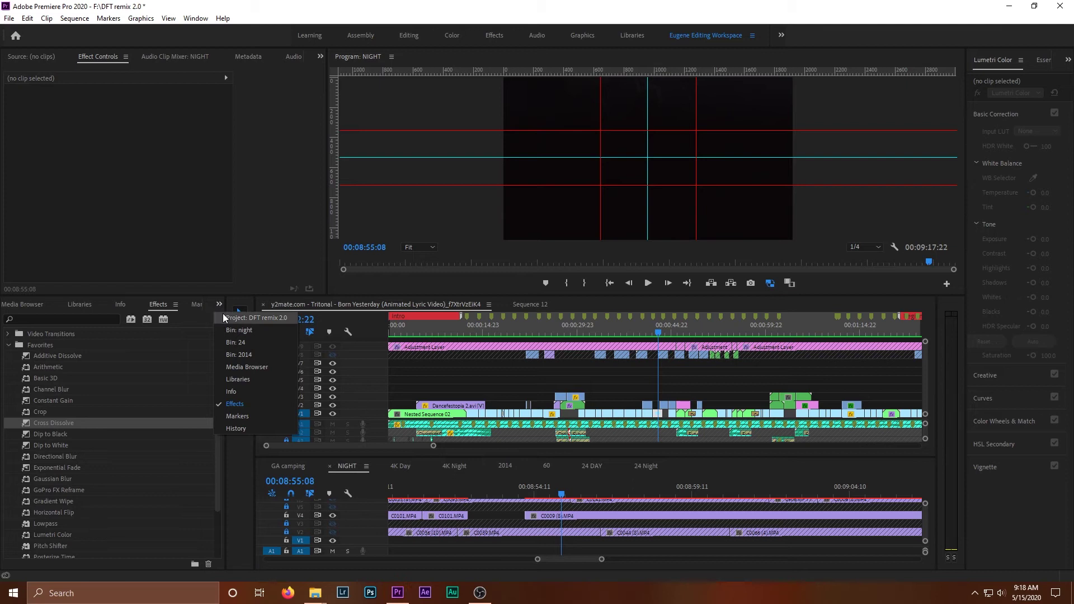
left_click(223, 314)
scroll(194, 478, "up", 15)
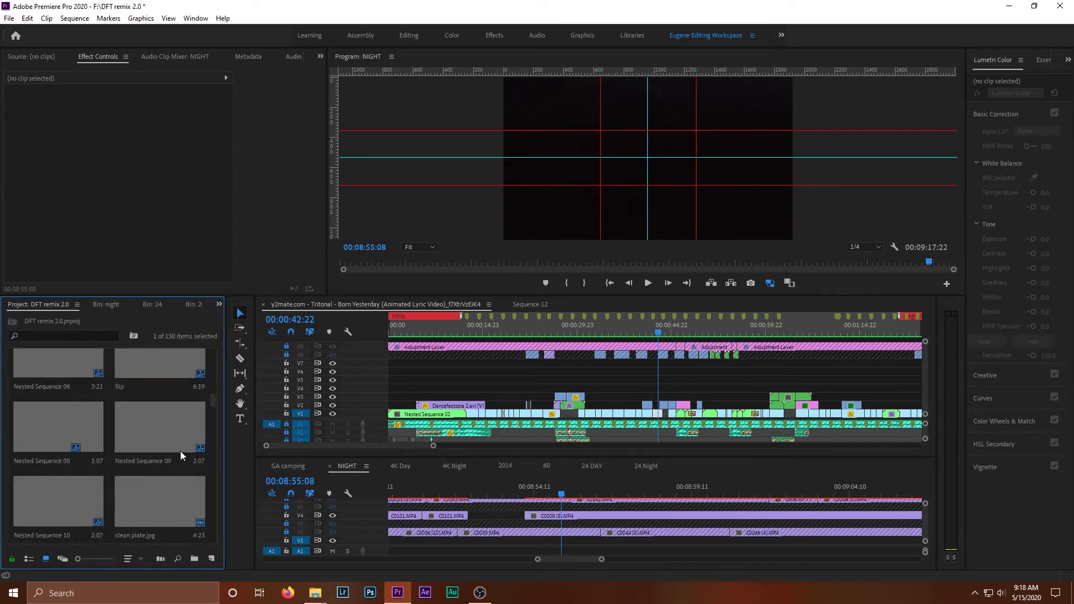
scroll(180, 451, "up", 5)
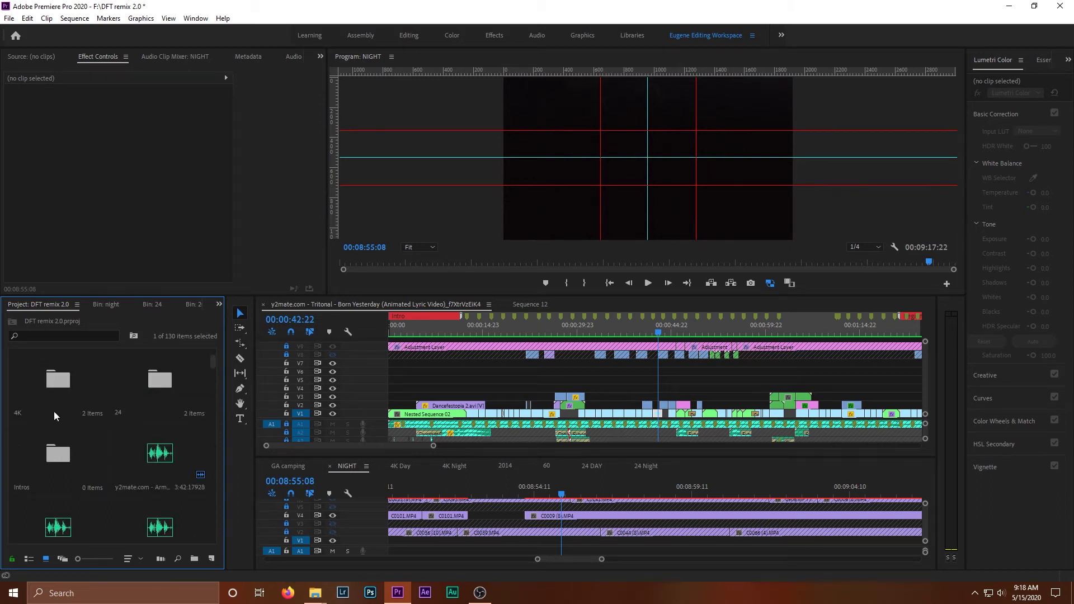
double_click(57, 382)
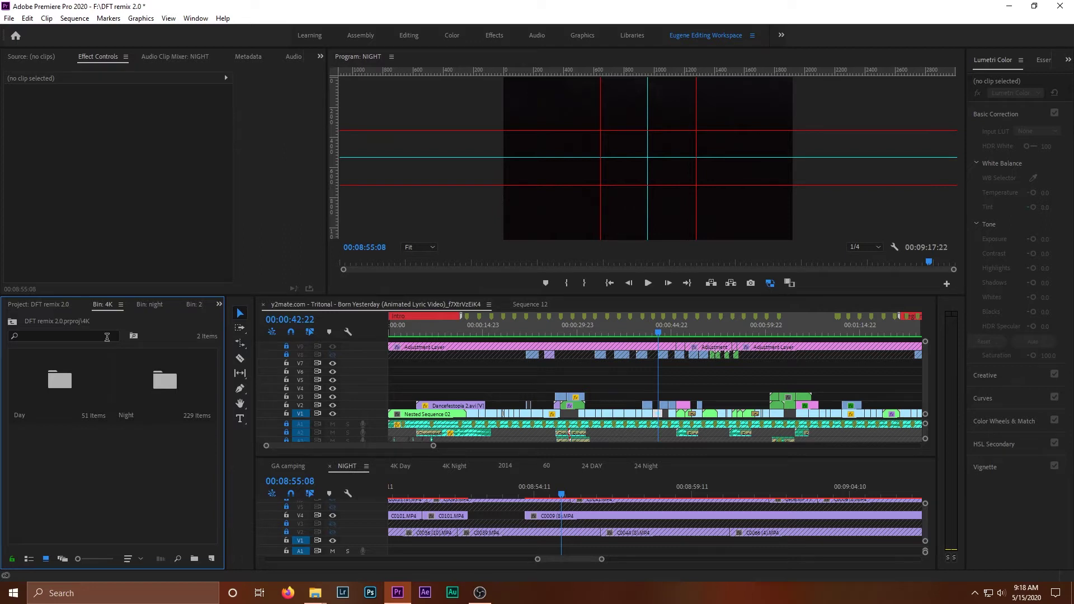
left_click(38, 303)
double_click(51, 378)
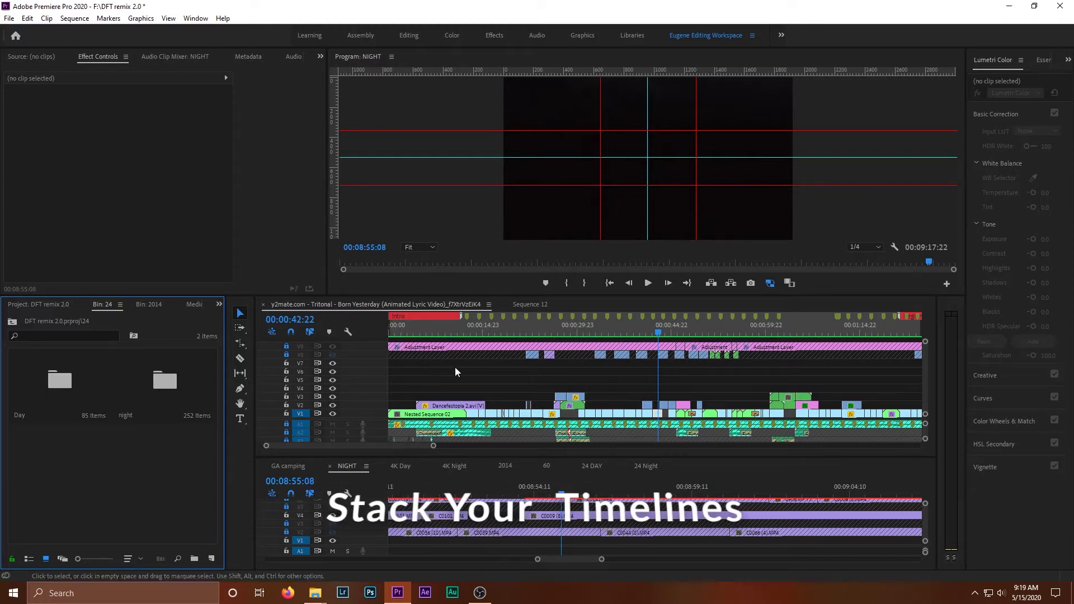
- Scrub the main edit to 00:01:07:07 and look through the 4K Night, 4K Day, GA camping and NIGHT footage sequences
left_click(653, 331)
left_click_drag(673, 332, 811, 345)
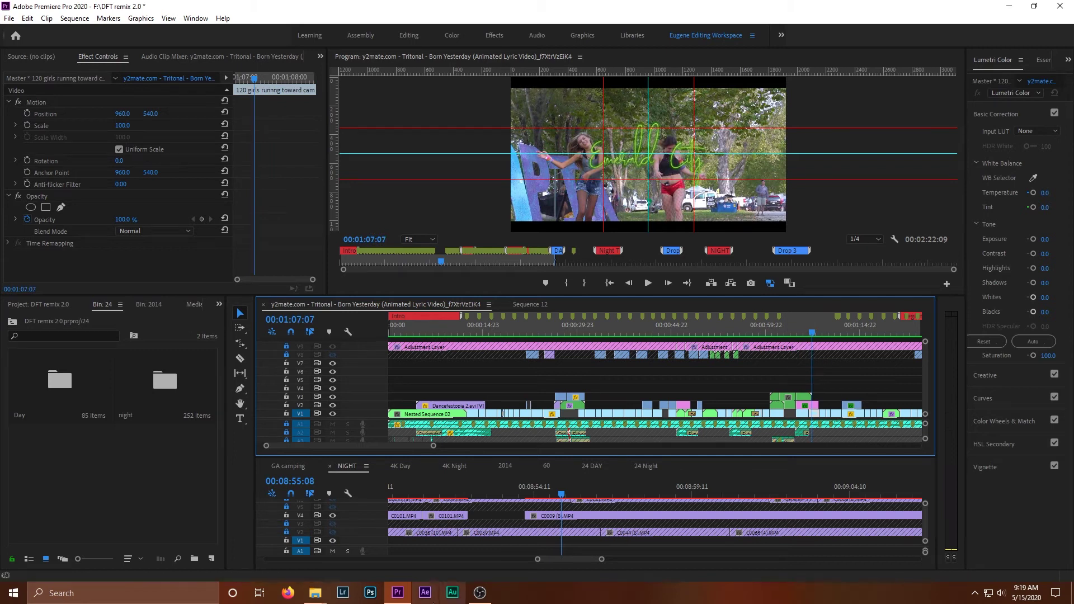
left_click(468, 484)
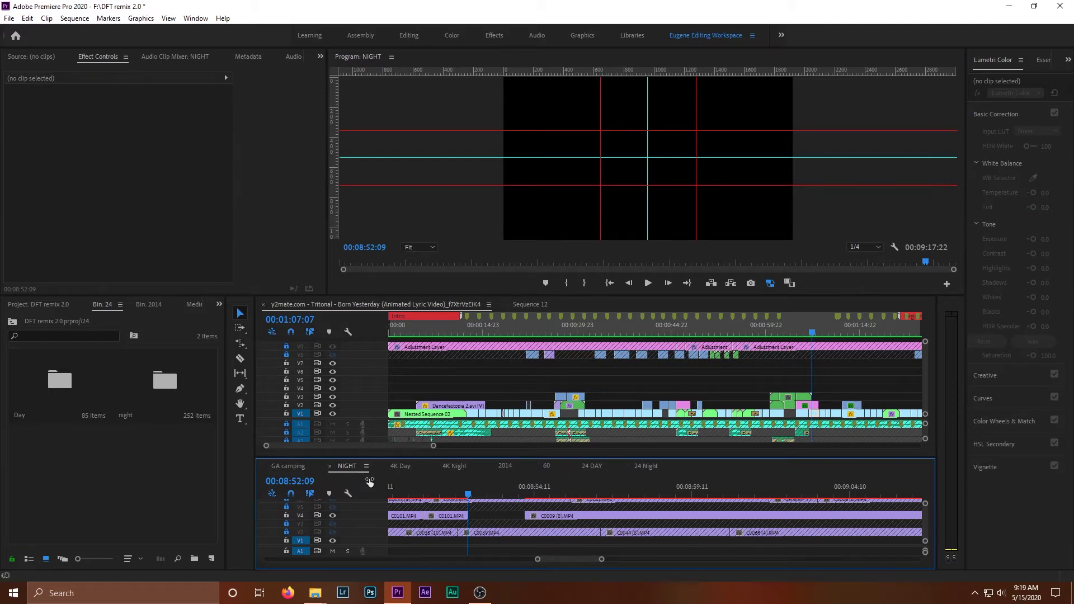
left_click(454, 466)
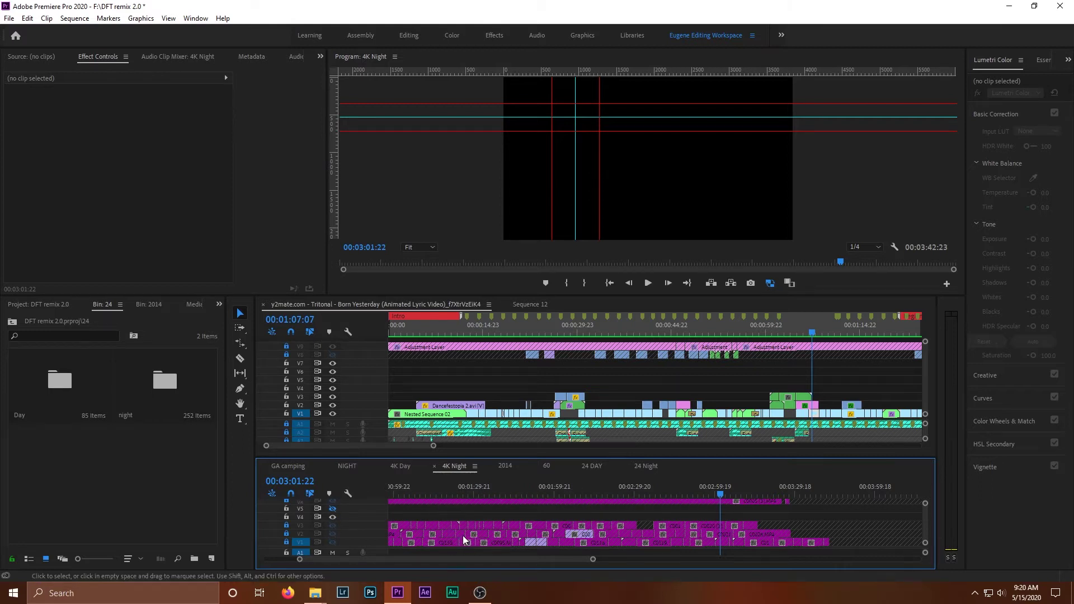
left_click(401, 467)
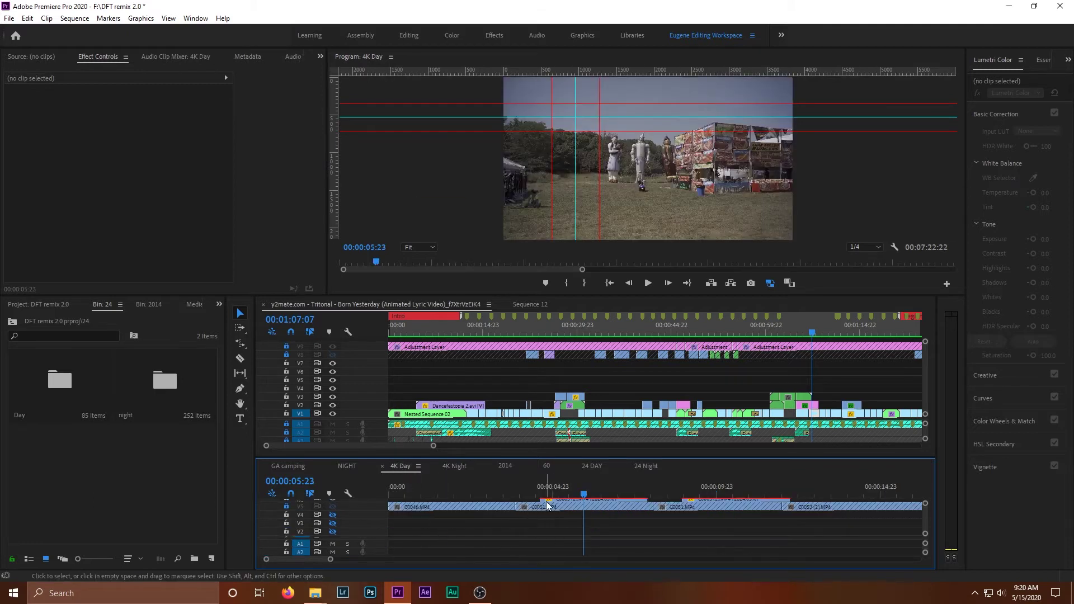
left_click(304, 466)
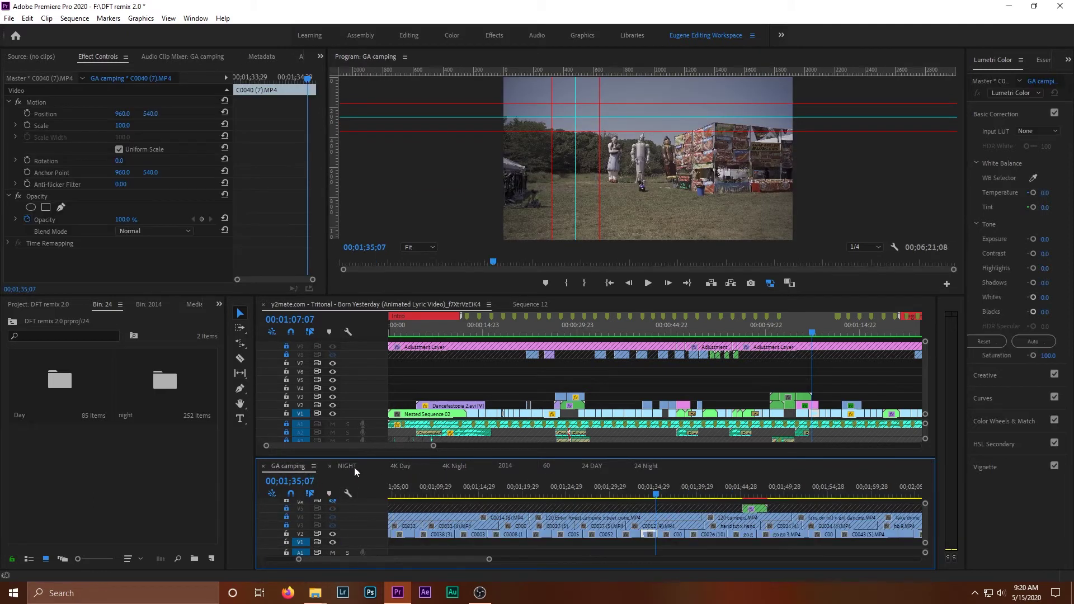
left_click(353, 465)
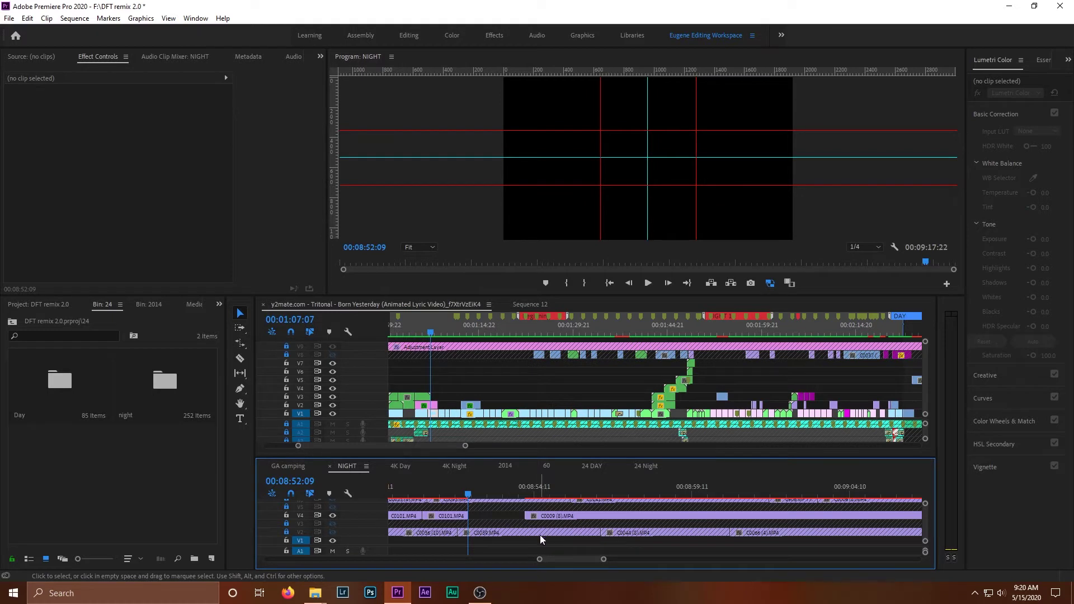
- Open clip C0009 (8).MP4 from the NIGHT sequence's V4 track in the Source monitor
left_click(557, 492)
key("minus")
key("minus")
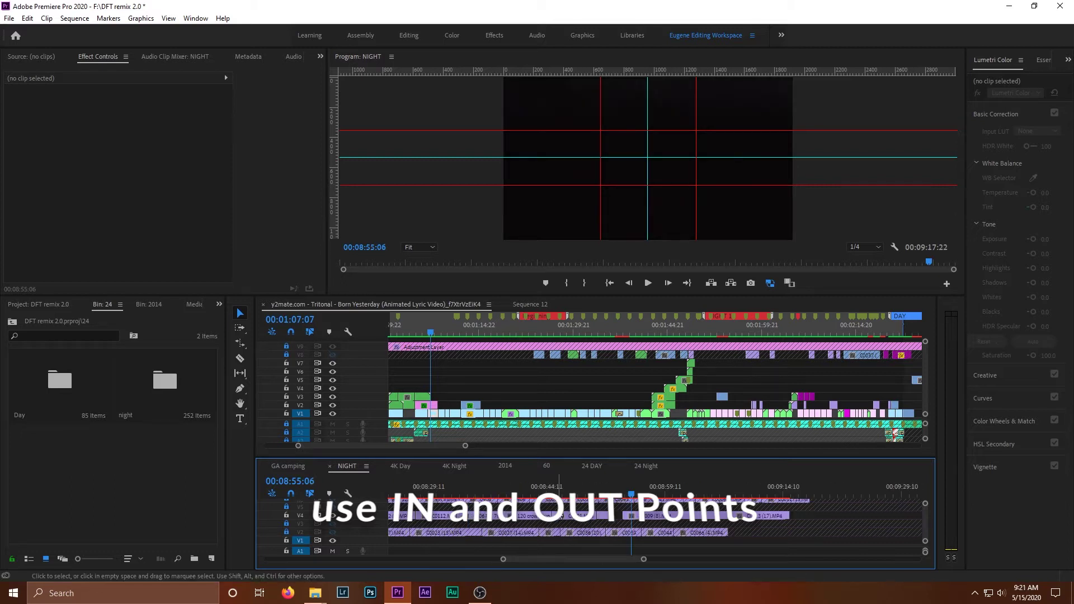
left_click(652, 518)
double_click(653, 518)
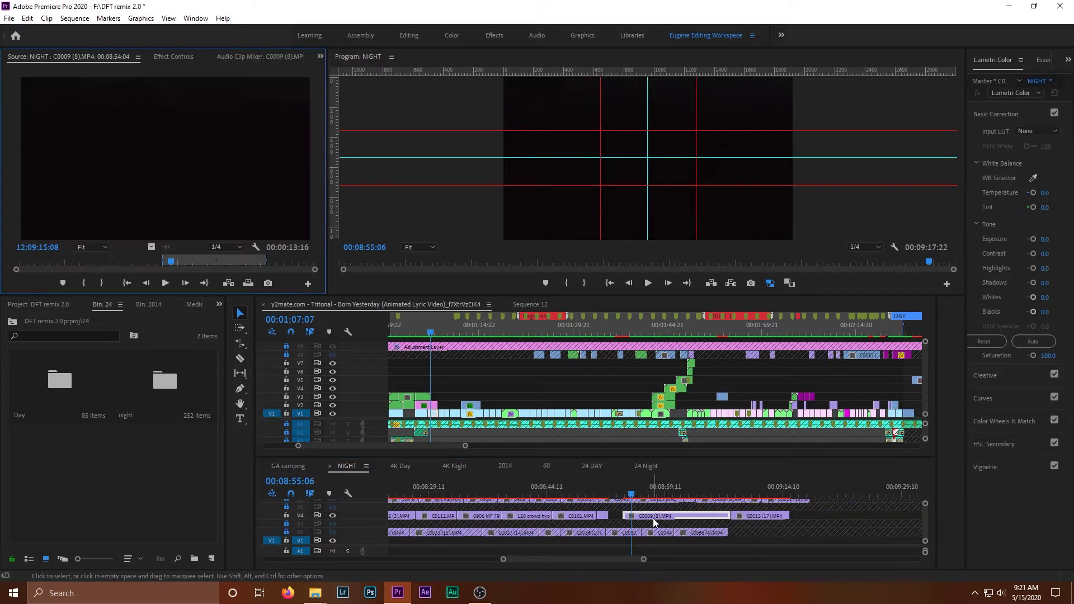
- Try marking an earlier in point and an out point at 12:09:09:00 on C0009 (8).MP4, and revert the trims
left_click_drag(142, 264, 79, 286)
left_click(79, 285)
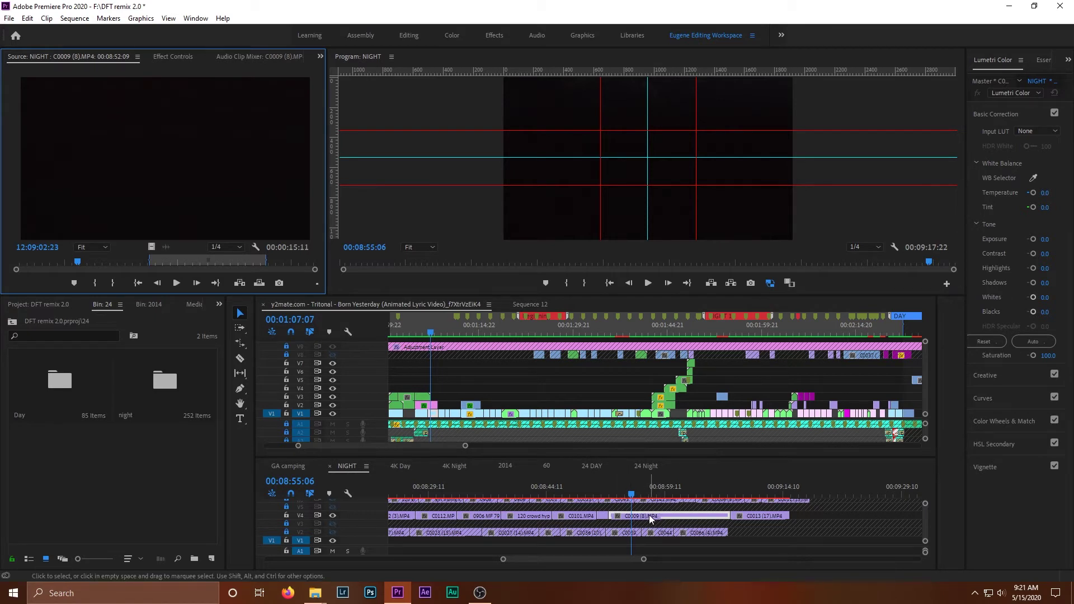
left_click(123, 262)
key("Delete")
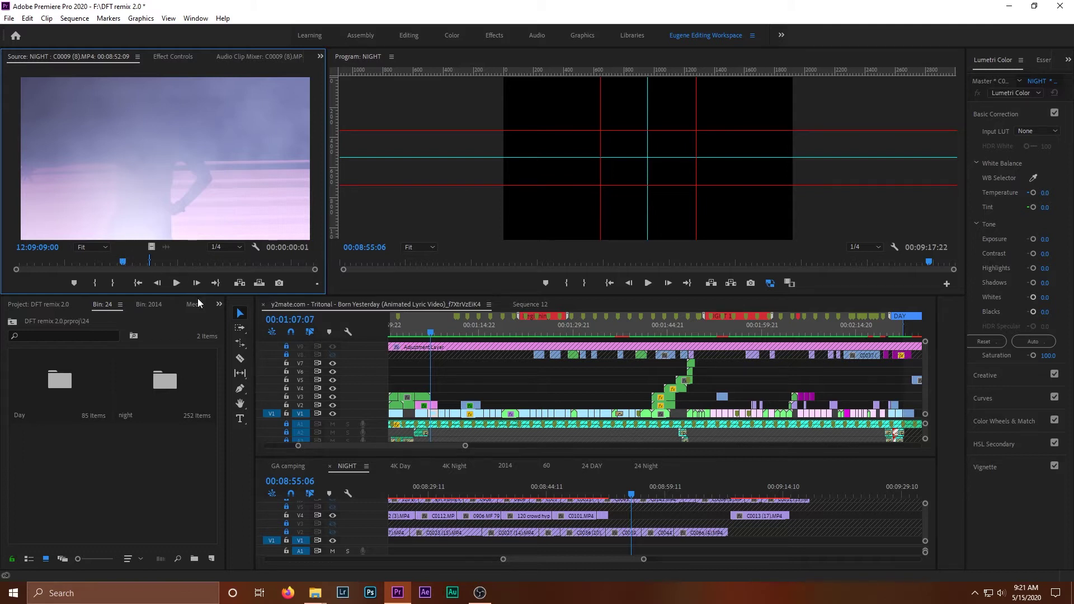
key("period")
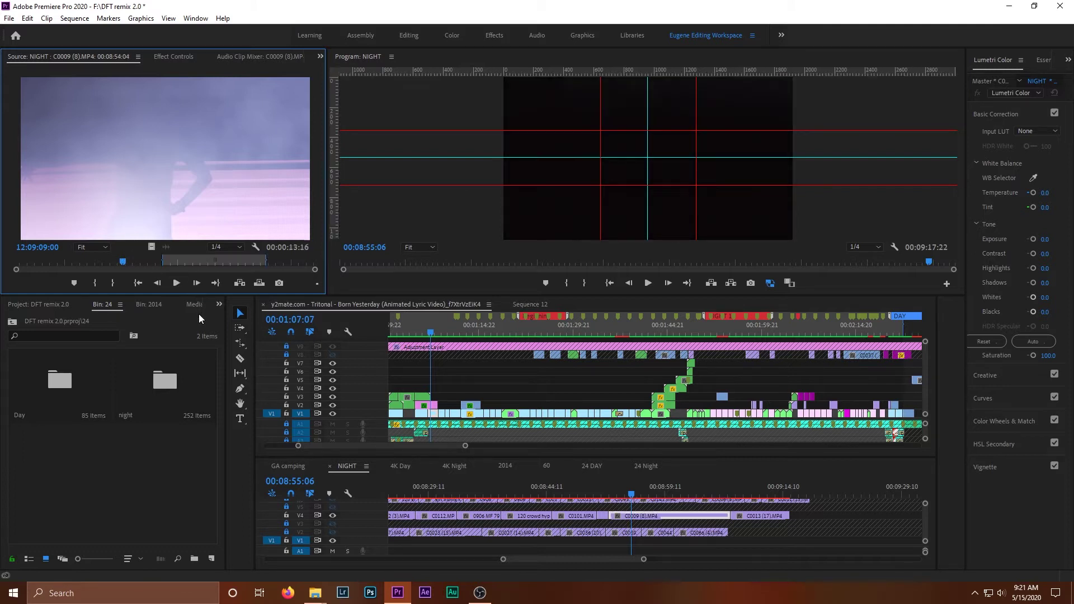
- Try ending C0009 (8).MP4 at 12:09:21:07 and placing a copy after the last V4 clip in NIGHT, and undo both
left_click(216, 261)
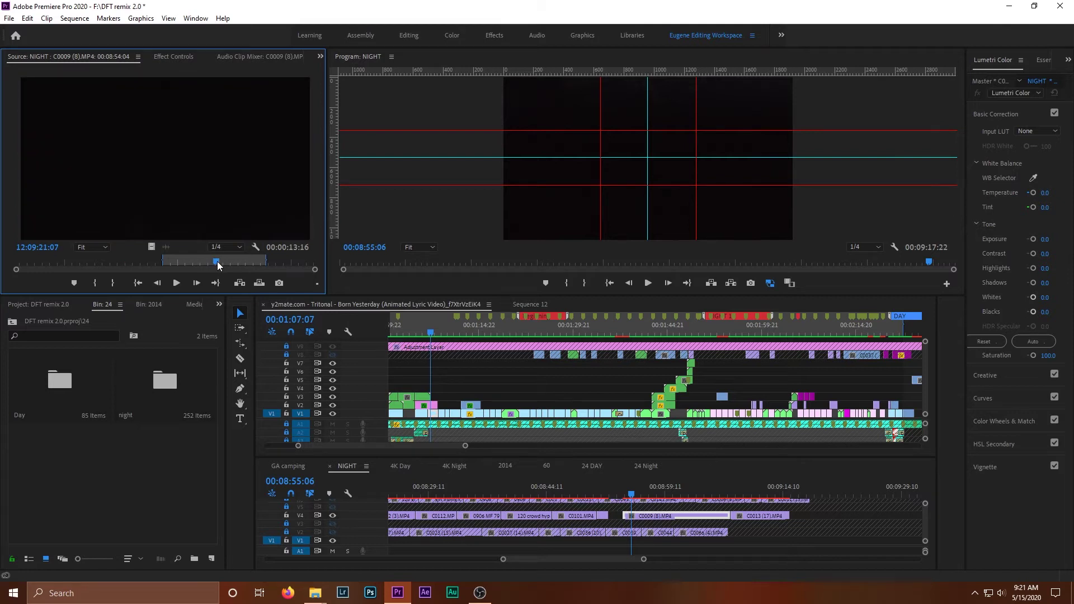
key("o")
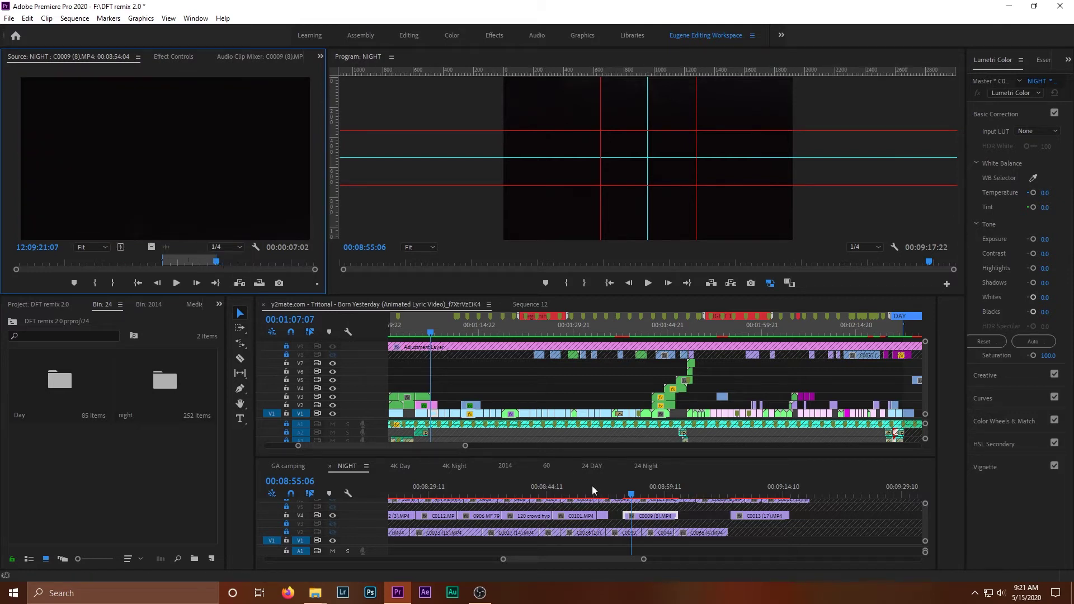
left_click_drag(187, 262, 224, 262)
left_click_drag(168, 156, 852, 524)
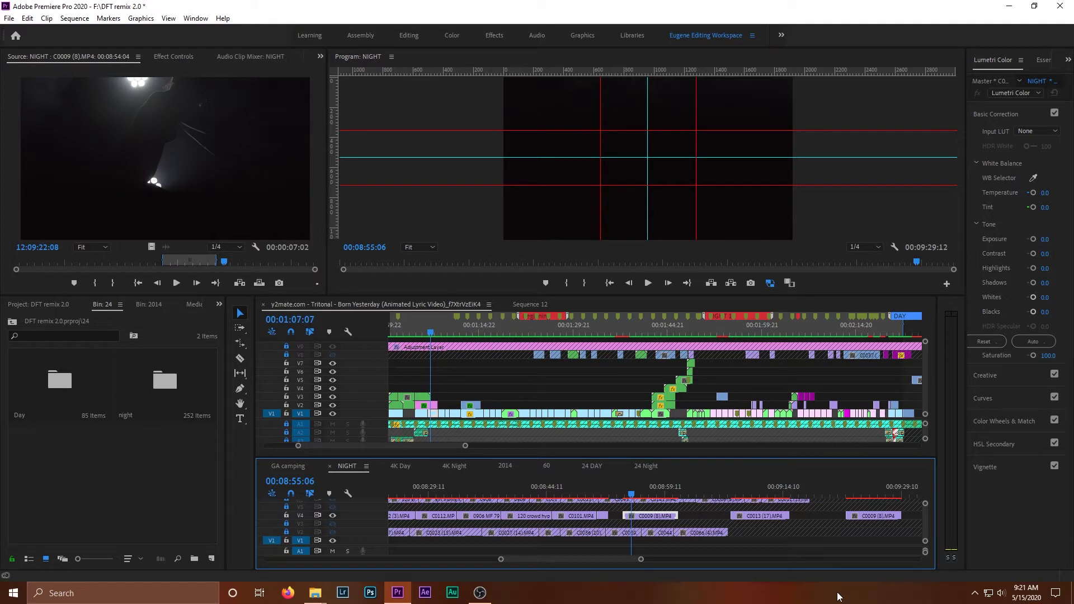
key("ctrl+z")
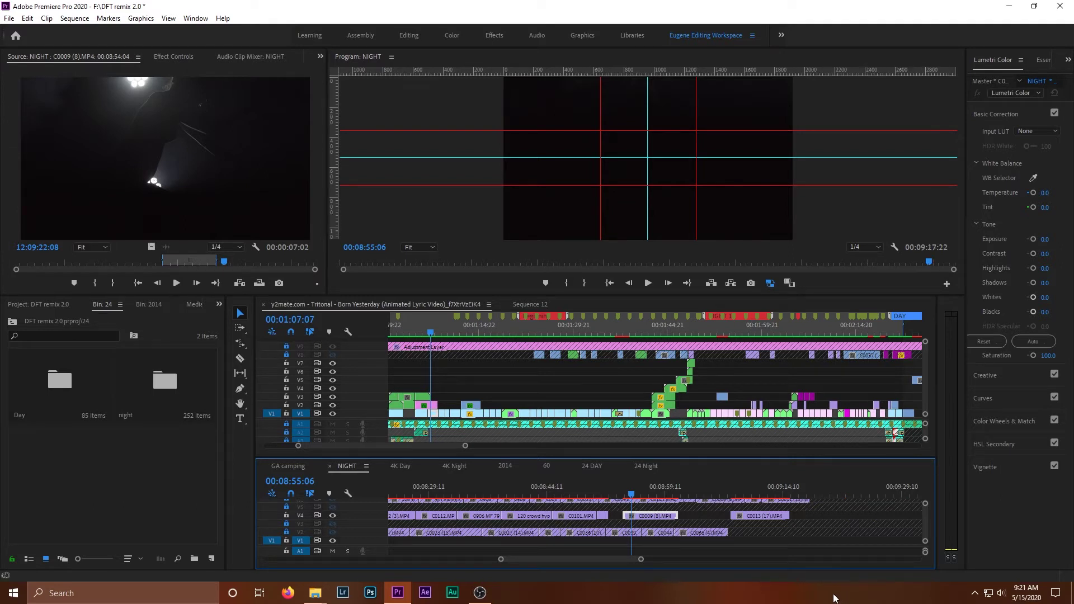
key("ctrl+z")
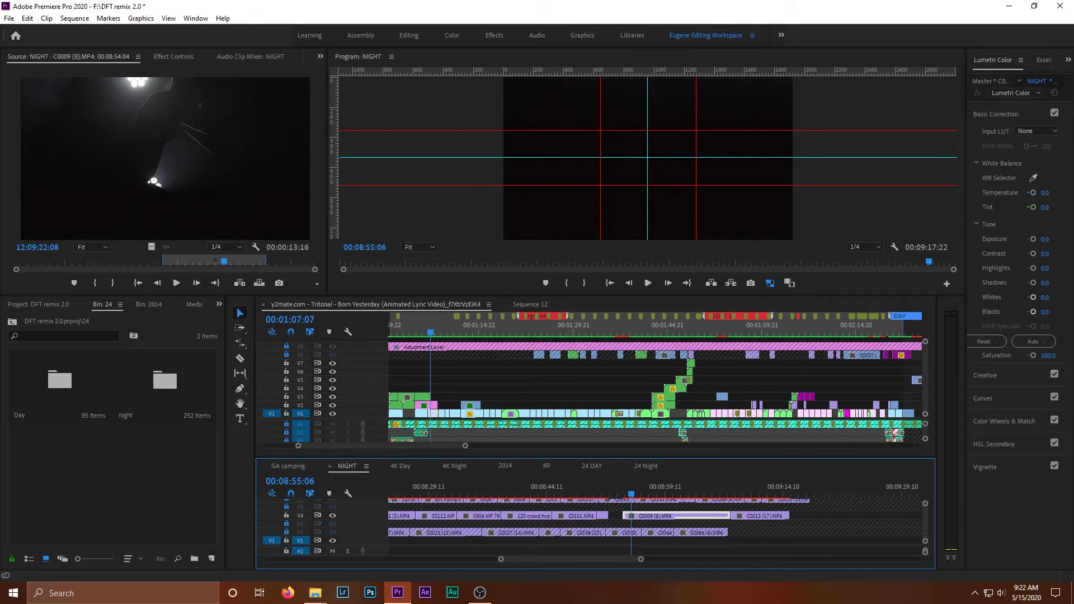
- Move the main edit's playhead to 00:01:25:01 and check the Program monitor's playback resolution options
left_click_drag(512, 335, 542, 335)
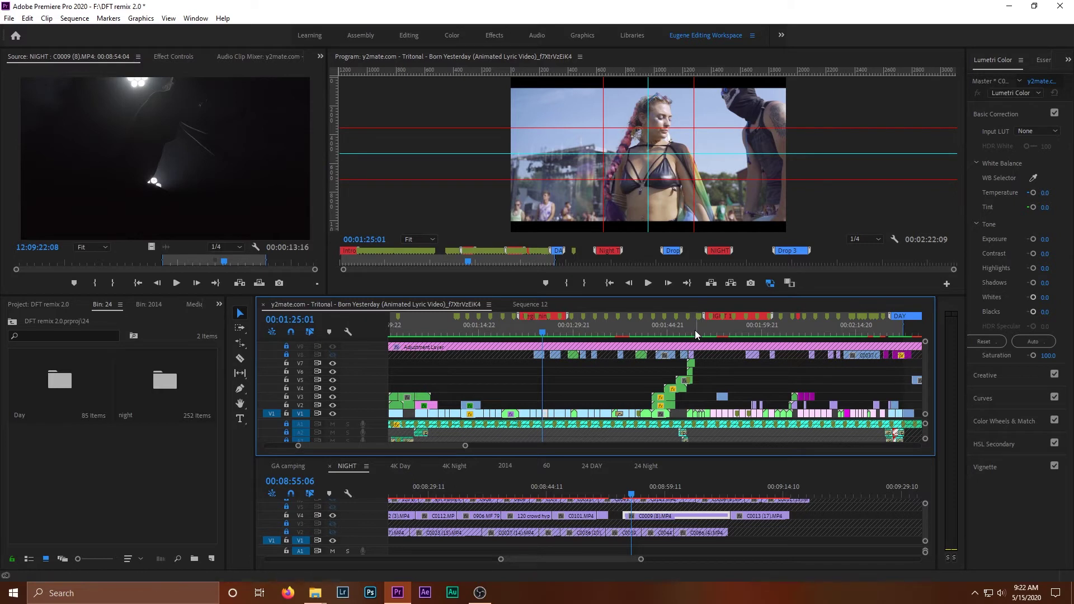
left_click(864, 239)
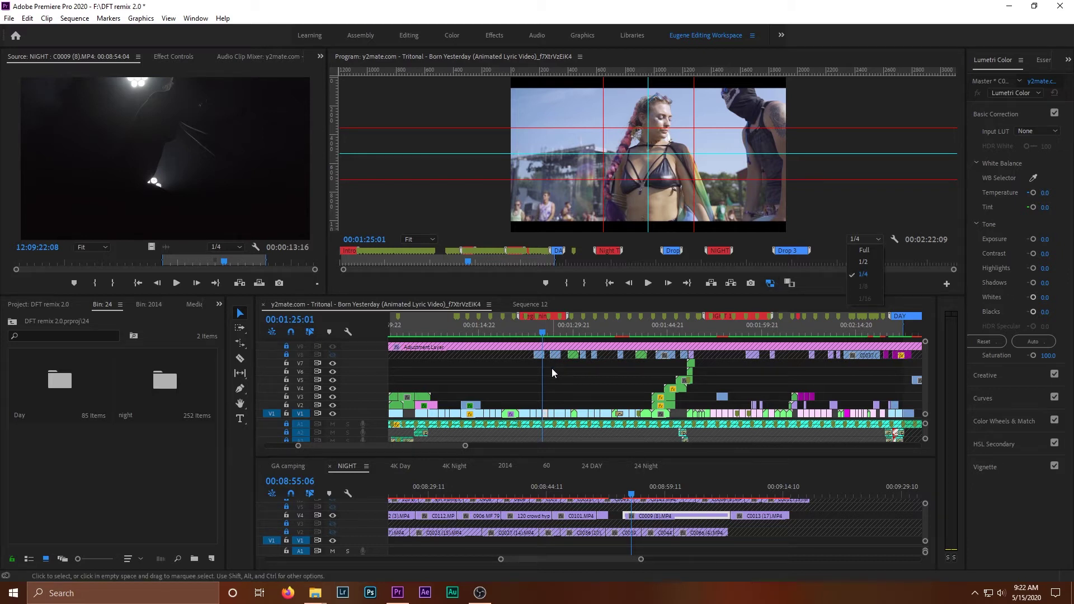
left_click(561, 381)
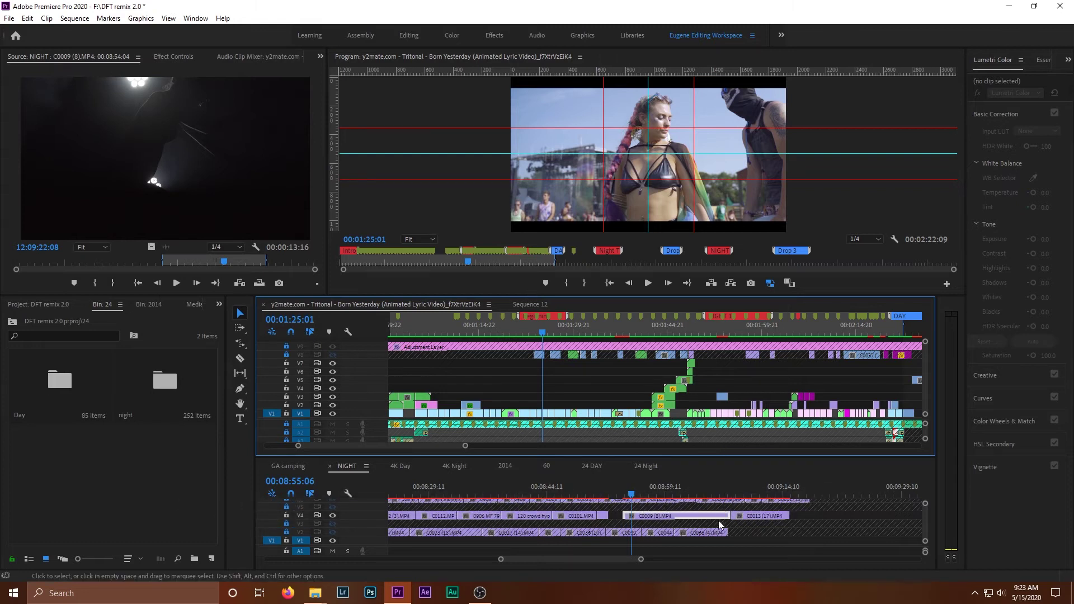
key("equal")
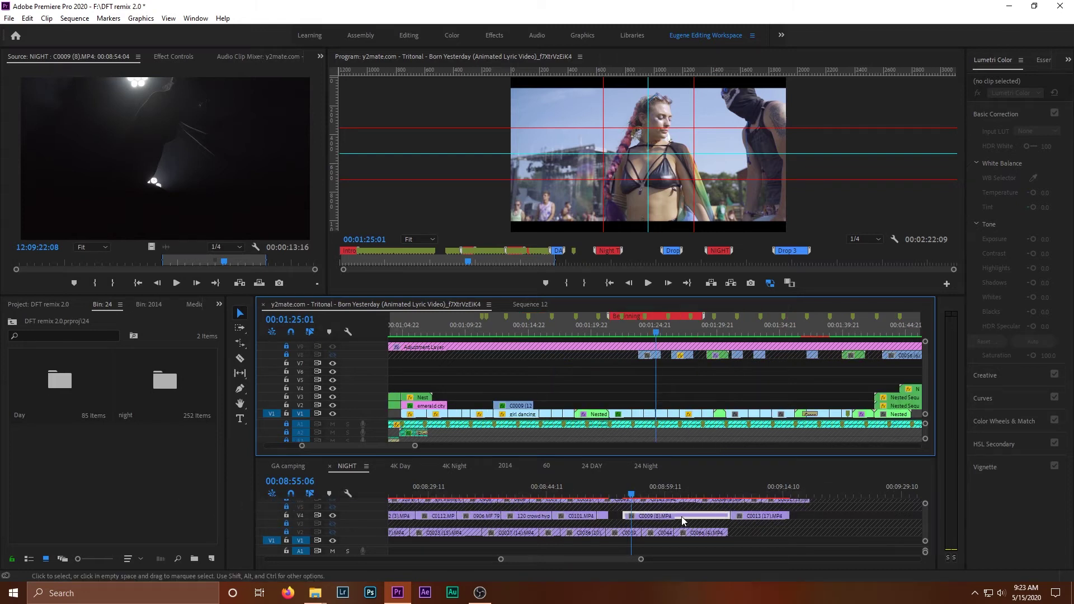
- Move C0009 (8).MP4 on the NIGHT sequence's V4 track earlier so that it starts at 00:08:53:19
left_click(636, 495)
key("equal")
key("equal")
key("equal")
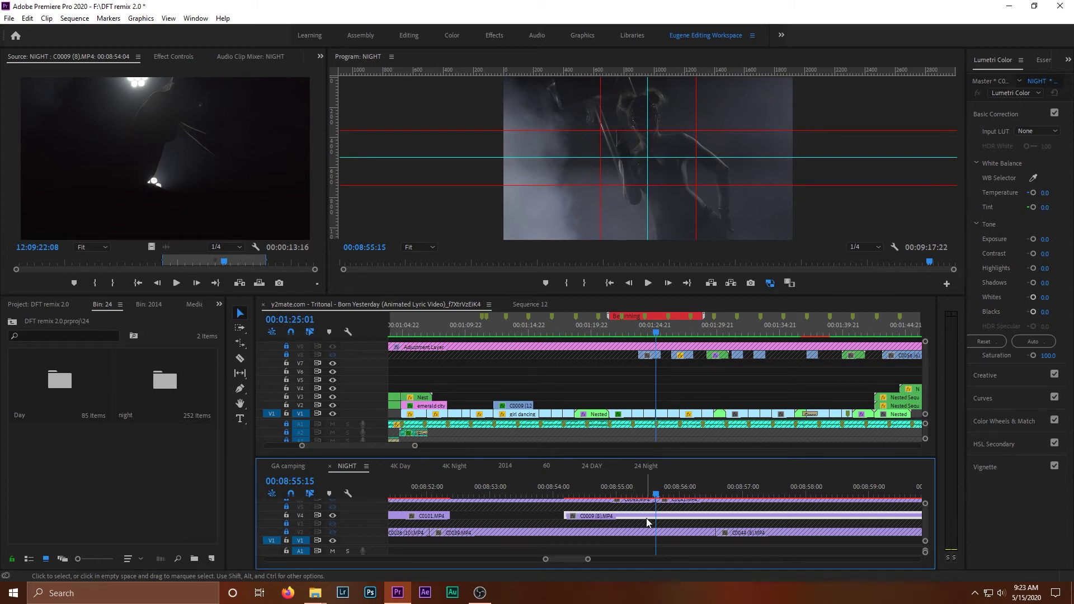
key("c")
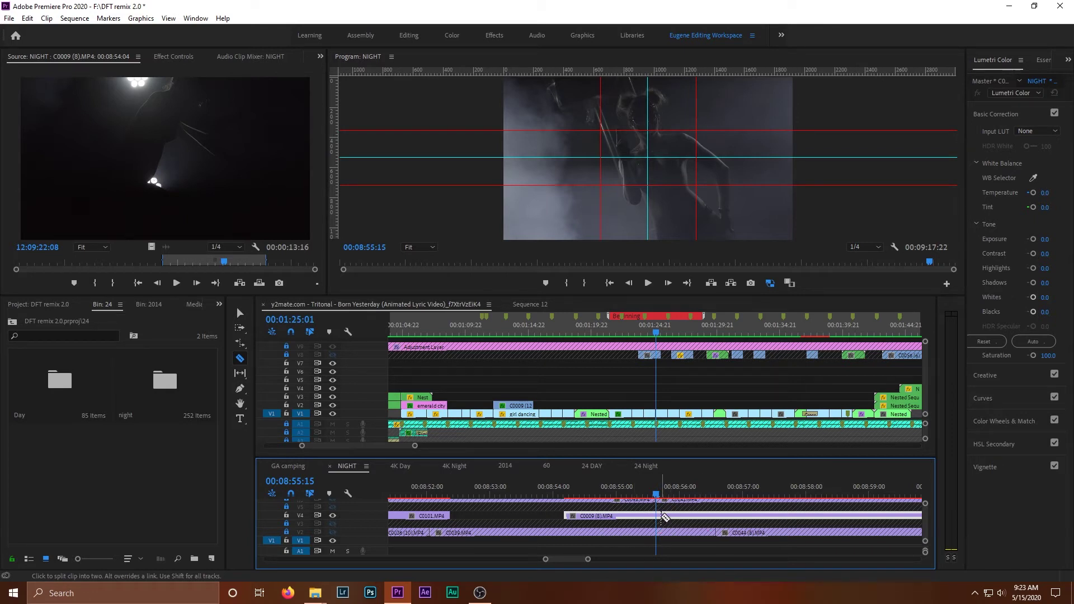
key("v")
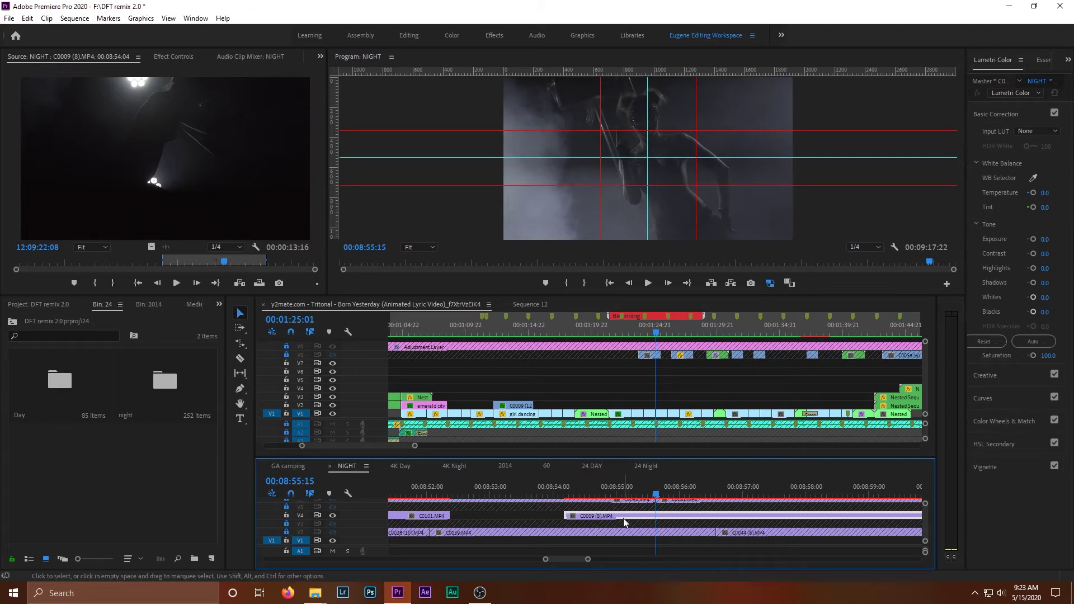
left_click_drag(625, 523, 583, 524)
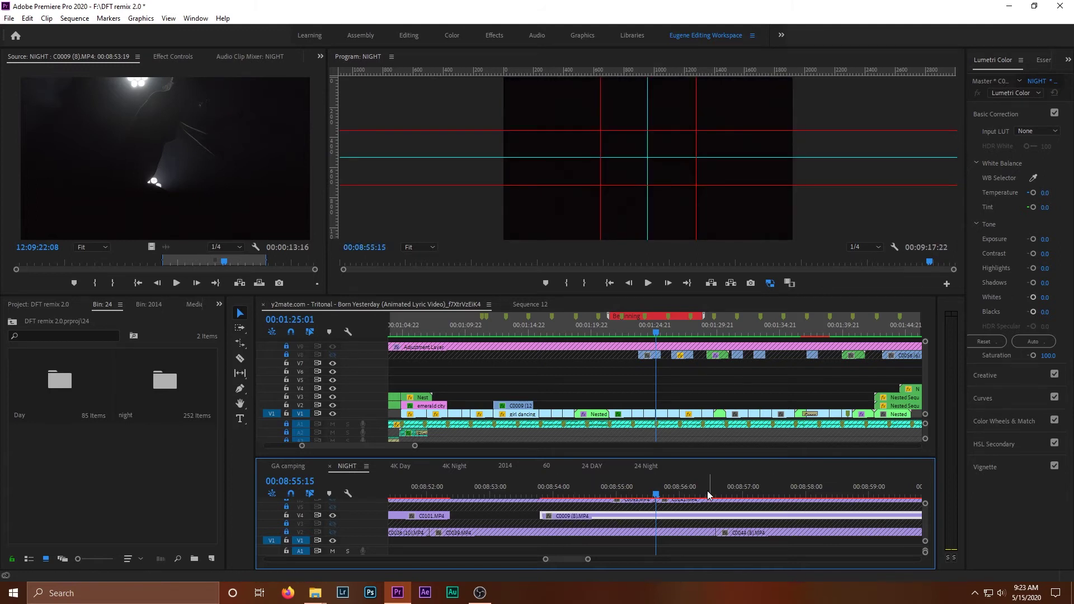
- Switch to the Rate Stretch tool and back to the Selection tool, and place the NIGHT playhead at 00:08:56:23
key("r")
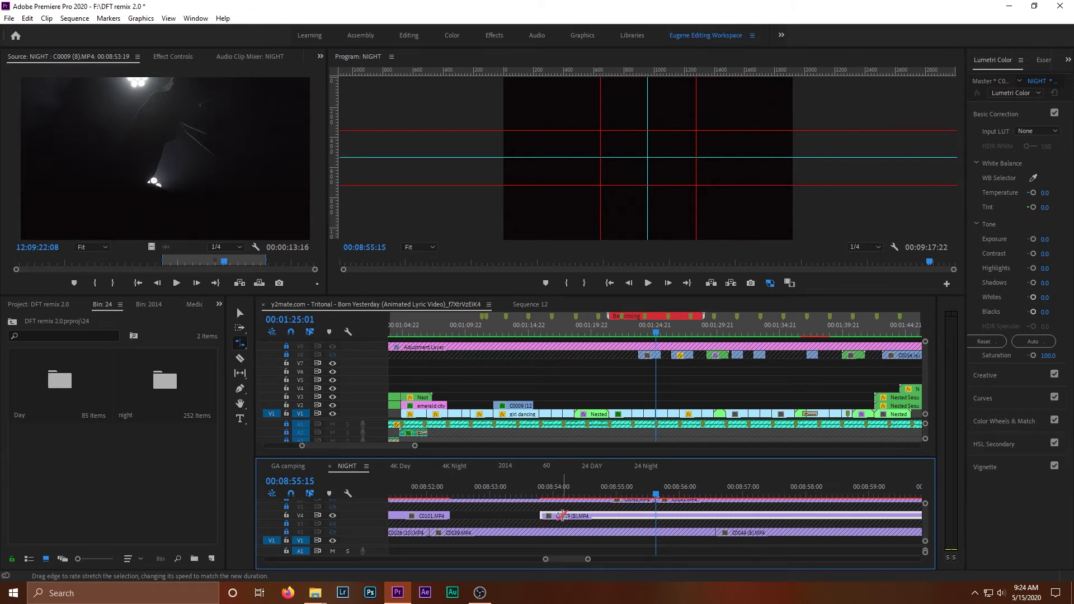
key("v")
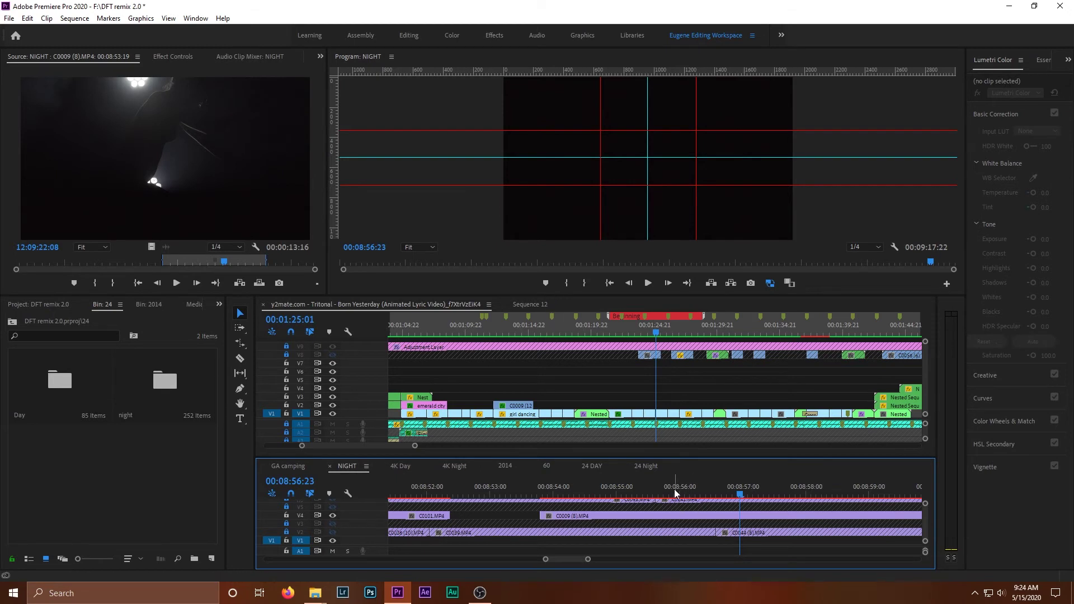
scroll(673, 489, "down", 3)
scroll(667, 498, "up", 3)
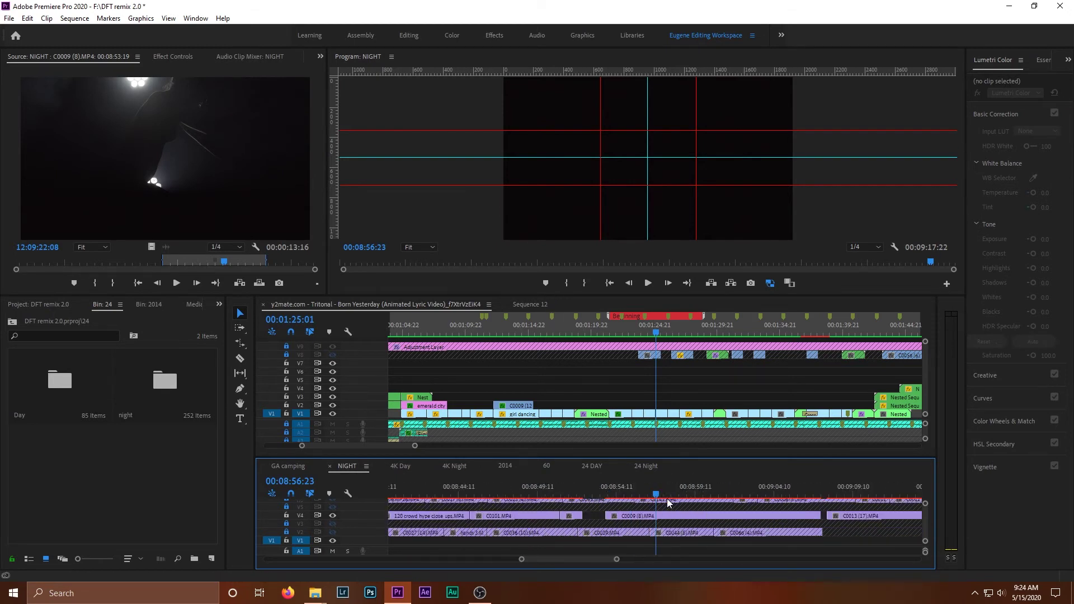
scroll(666, 498, "down", 5)
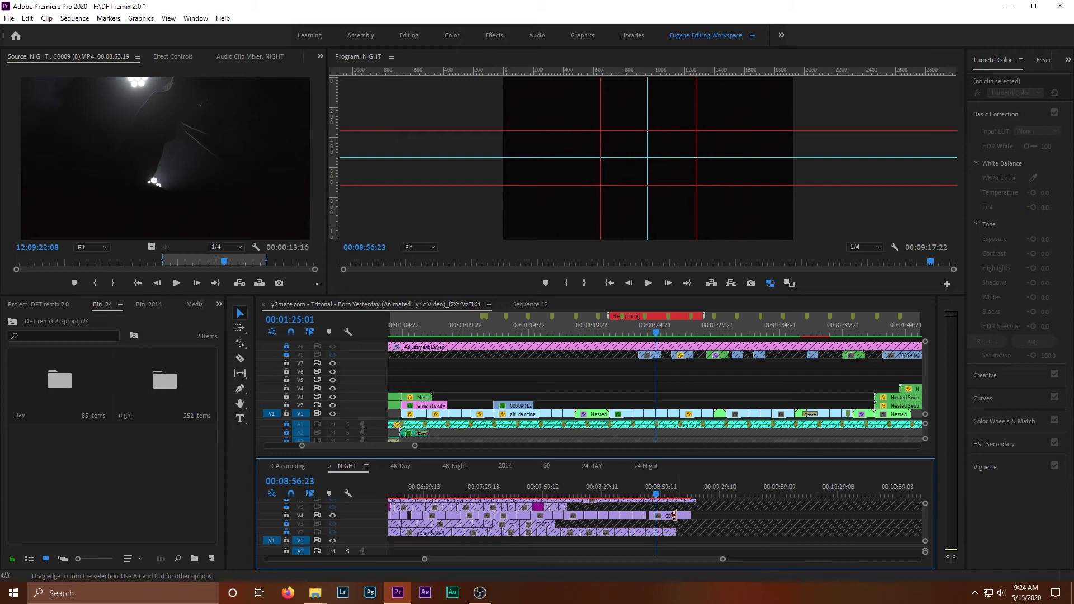
scroll(662, 497, "down", 3)
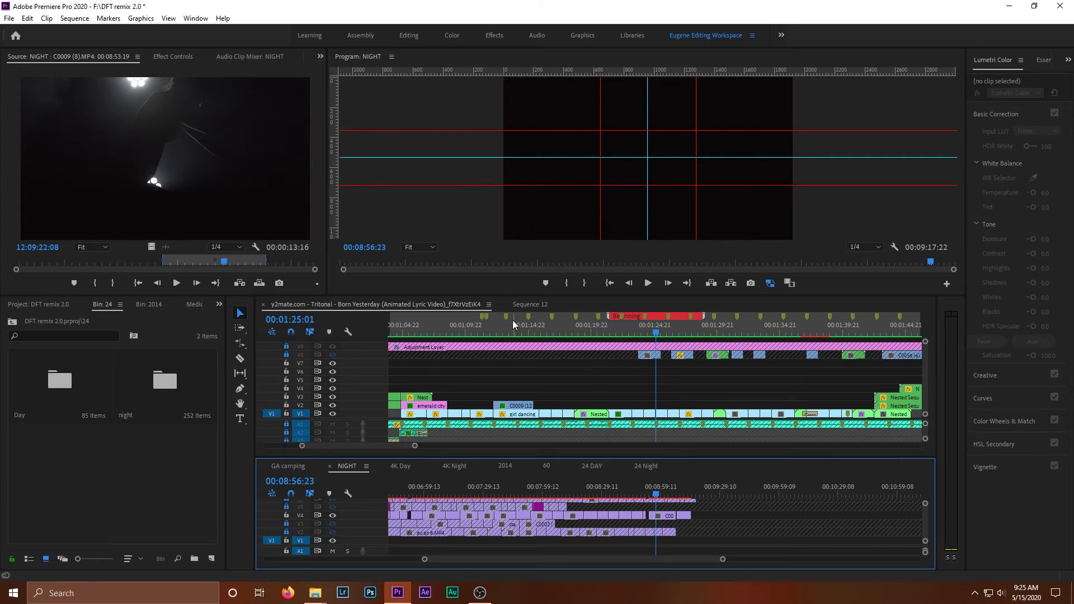
- Open Sequence 12 and play it from 00:00:30:14 to 00:00:44:09, adding beat markers to the selected music clip on A1
left_click(530, 305)
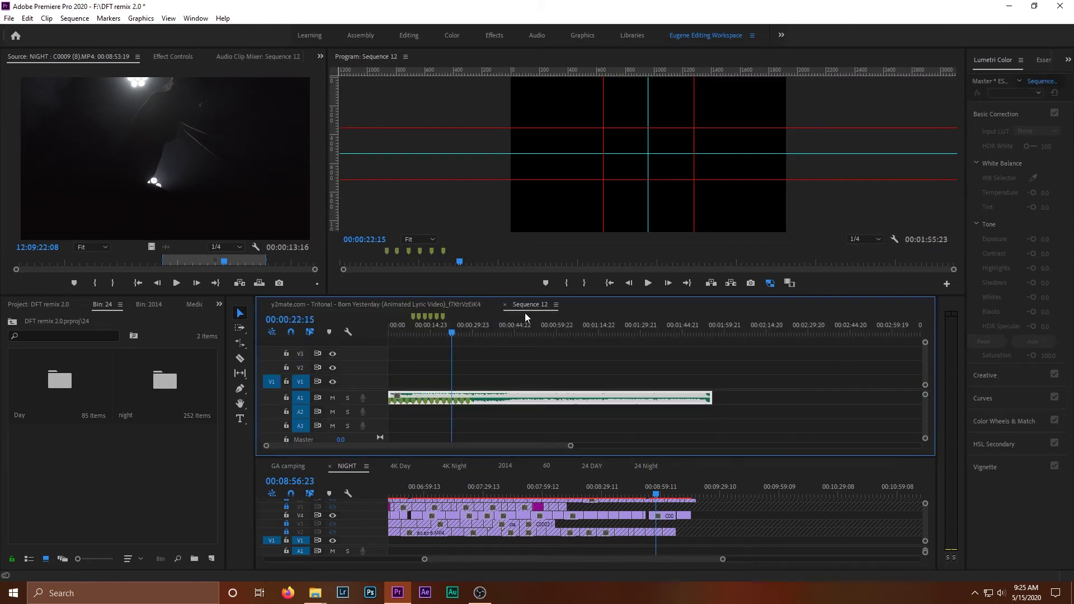
left_click(467, 332)
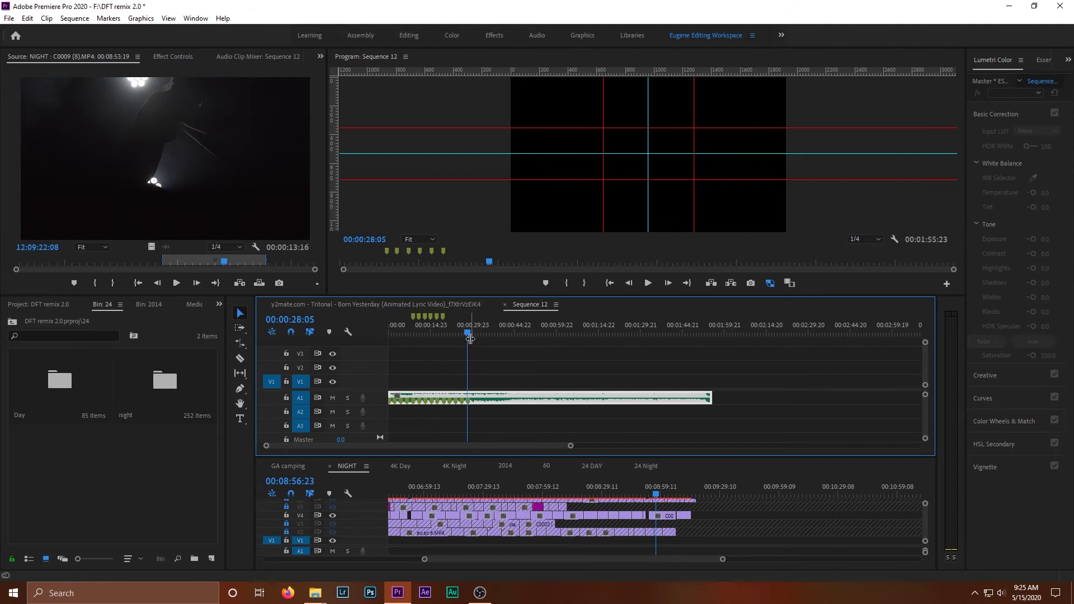
left_click(476, 336)
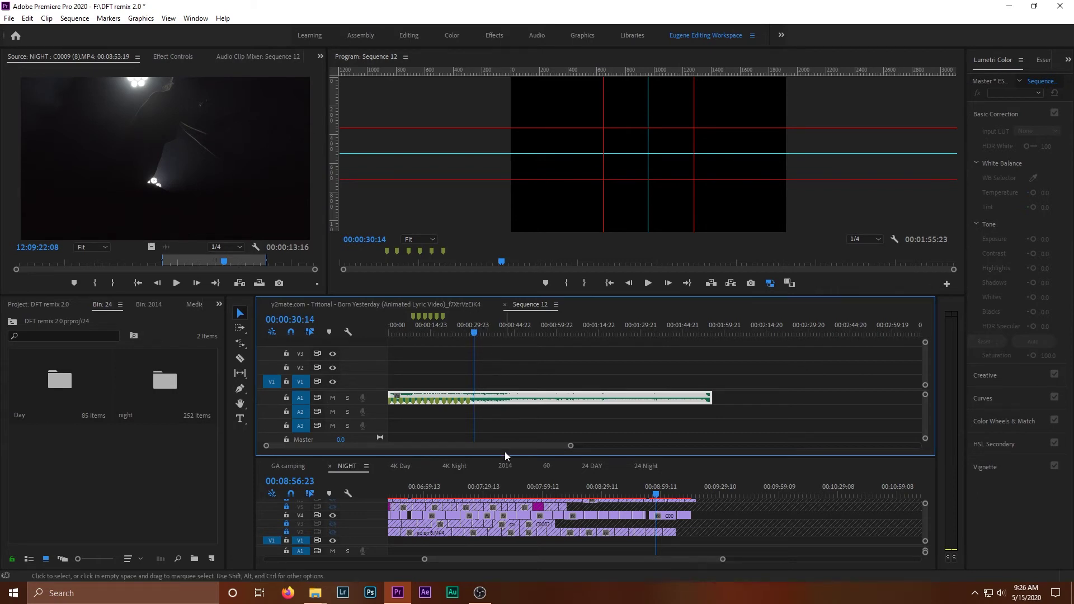
key("space")
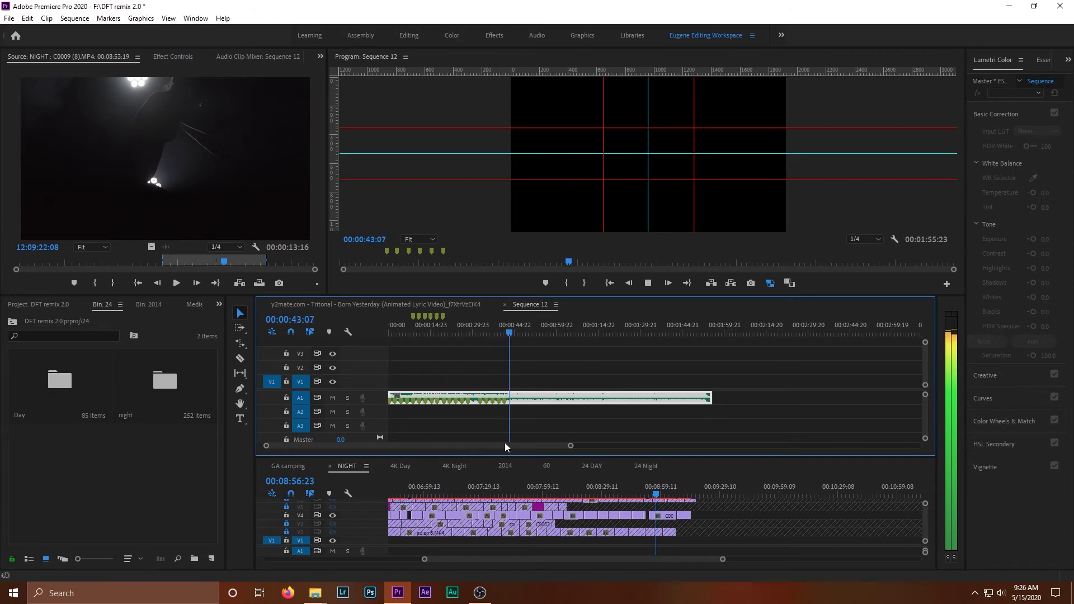
key("space")
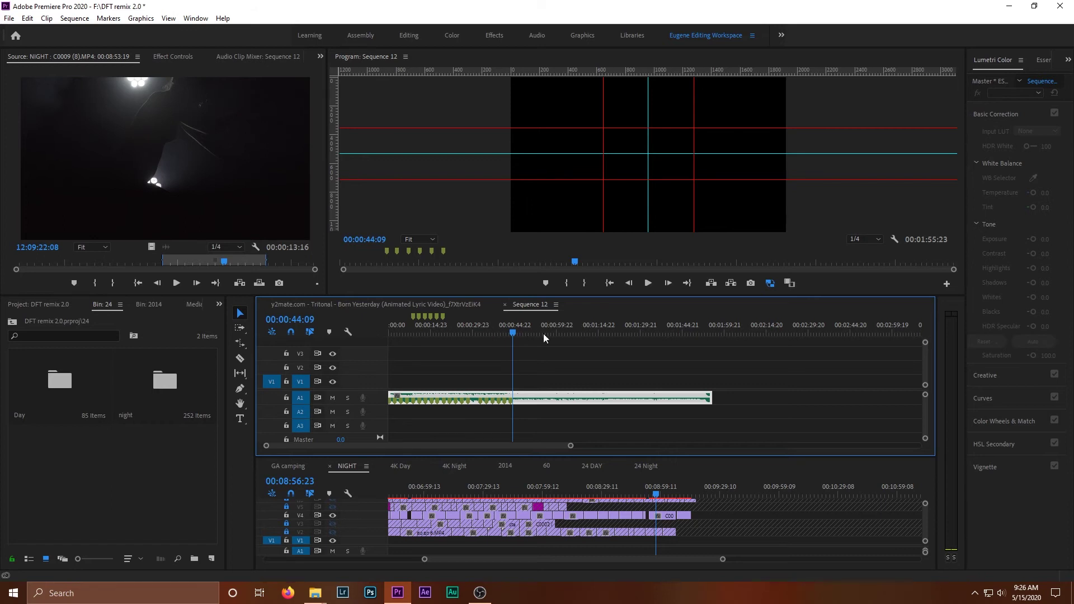
- Deselect the music clip and add beat markers to the Sequence 12 ruler during playback, up to 00:00:58:19
left_click(519, 386)
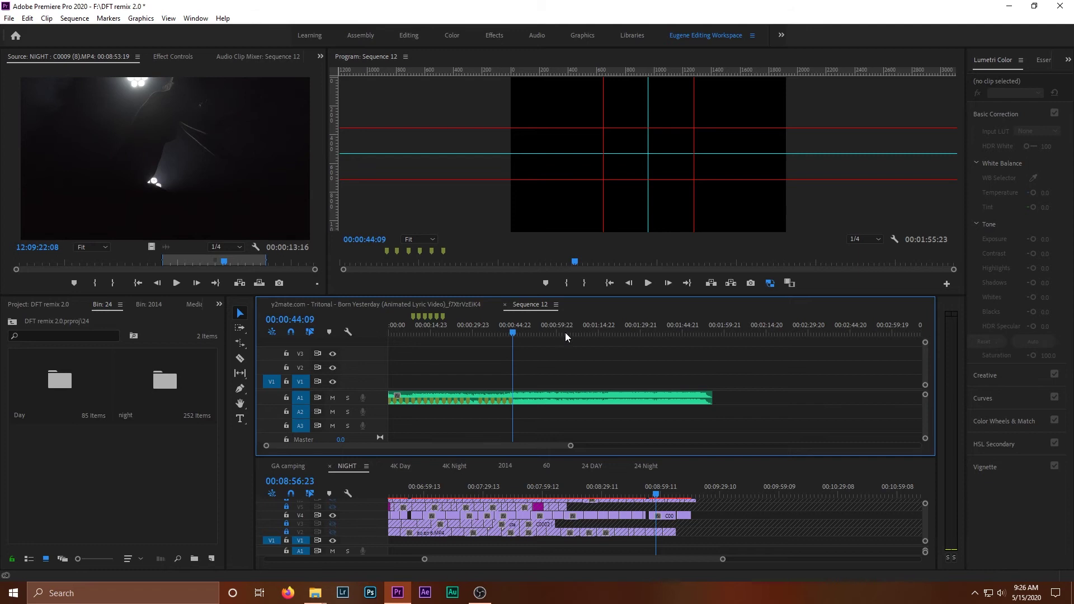
key("space")
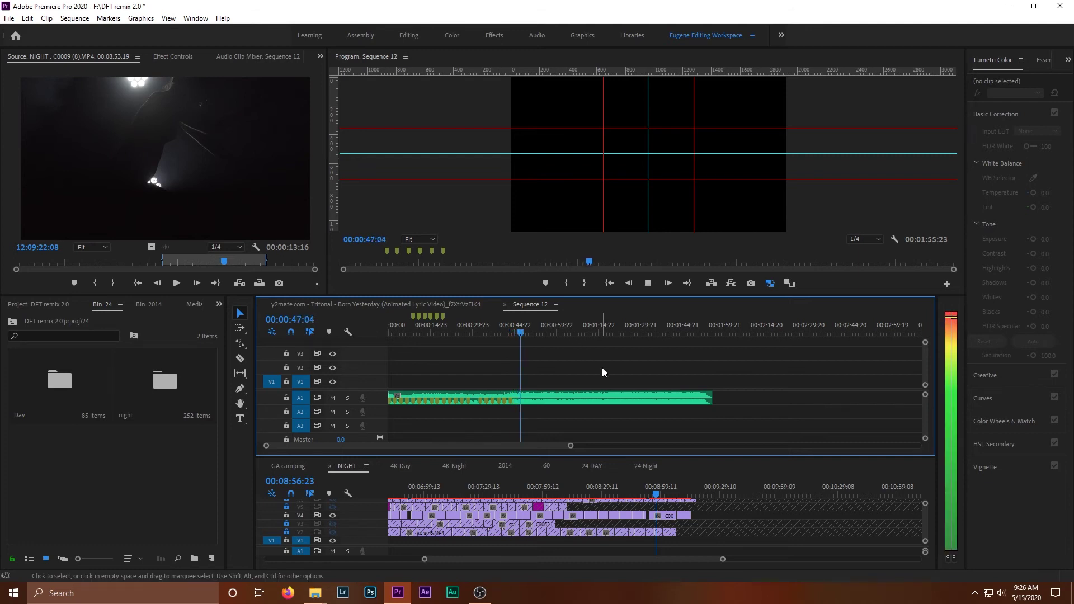
key("m")
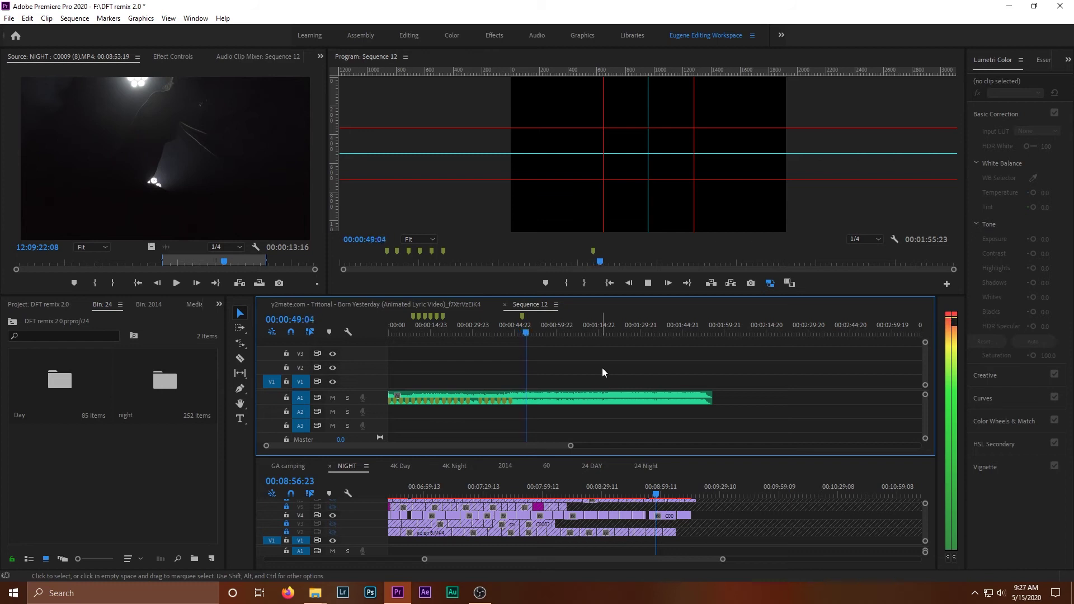
key("m")
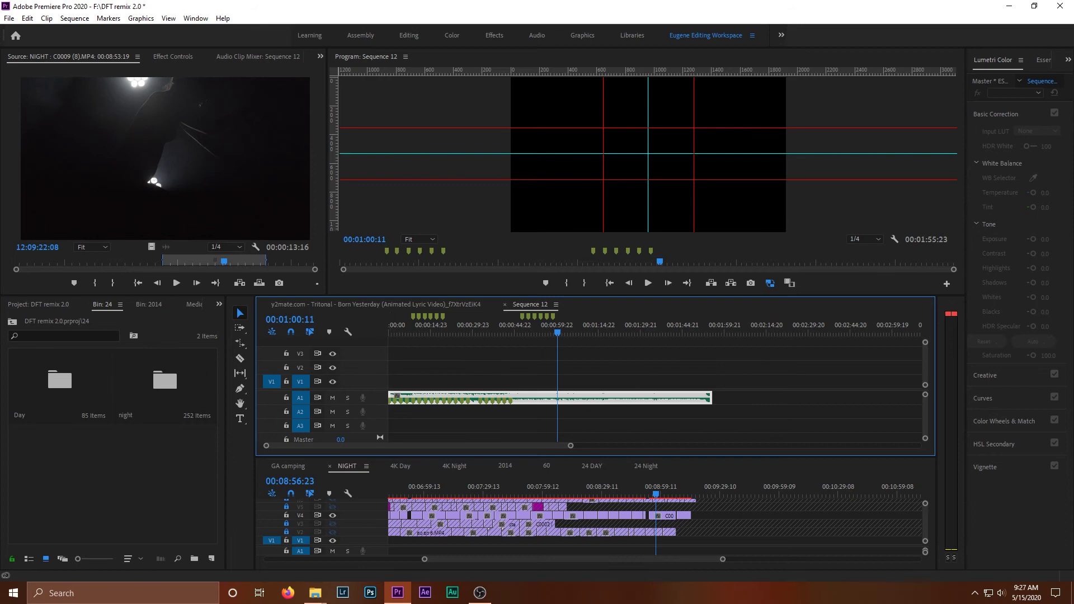
- Extend the Sequence 12 marker at 00:00:58:19 to a duration of 00:00:03:07
left_click(547, 332)
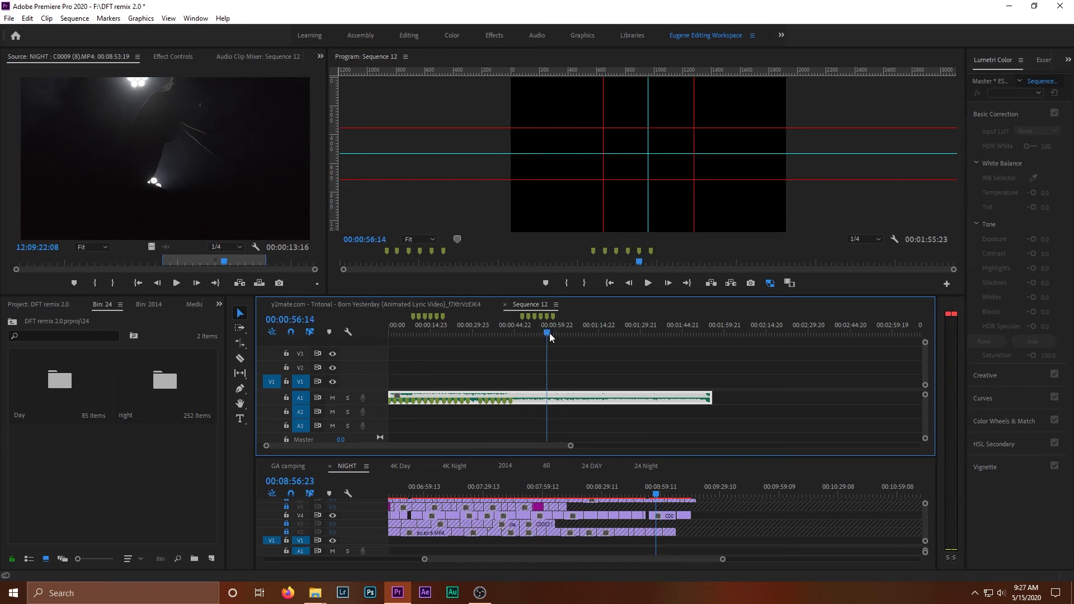
key("equal")
key("equal")
key("equal")
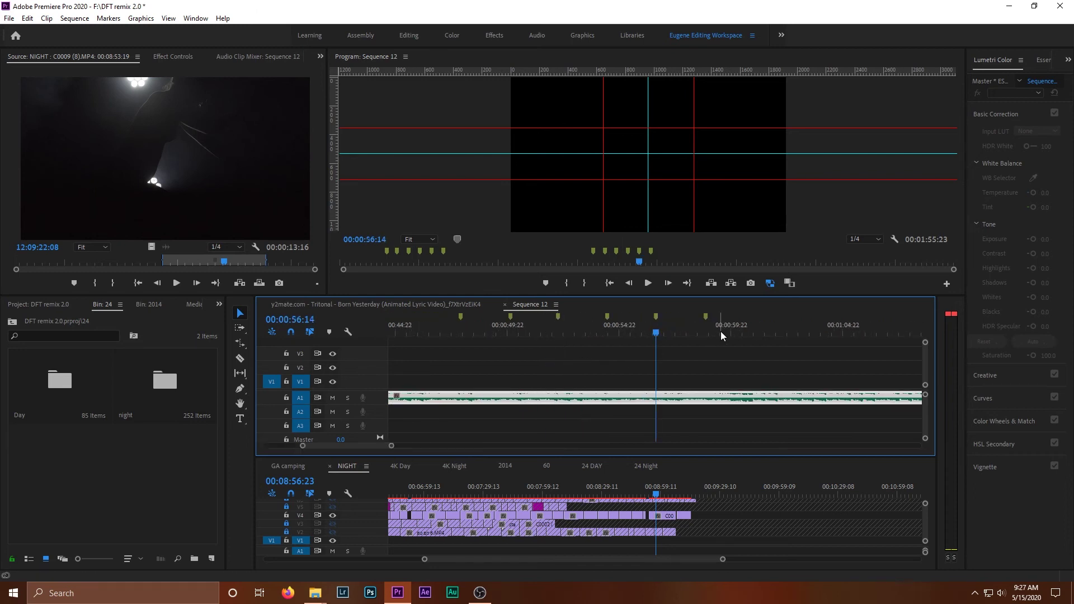
left_click(705, 333)
left_click_drag(706, 320, 780, 319)
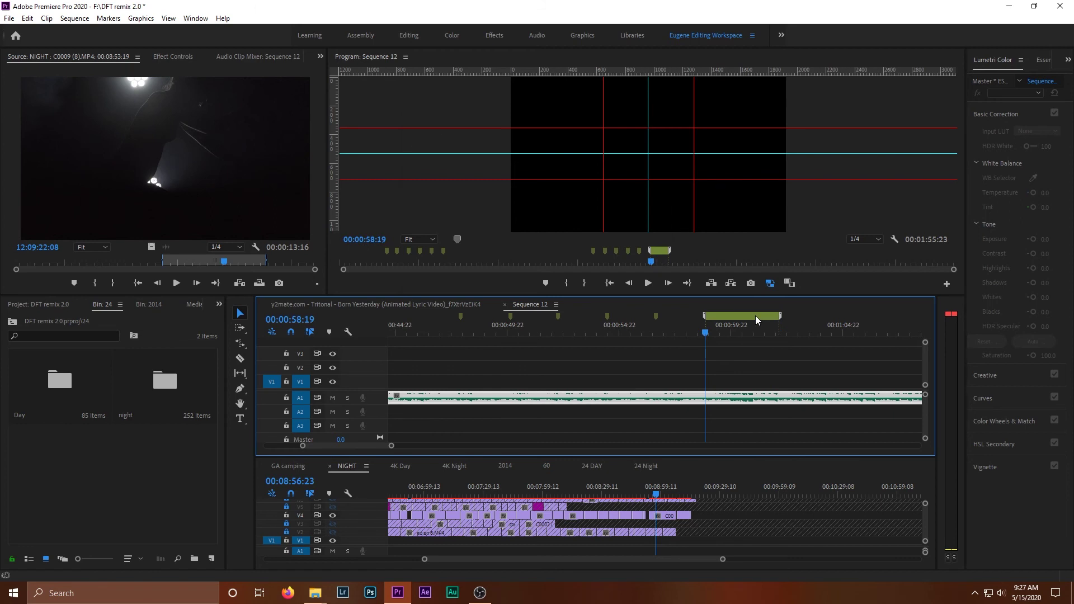
- Name the extended marker "Drop 1", color it red, and move the Sequence 12 playhead to 00:01:02:02
double_click(755, 315)
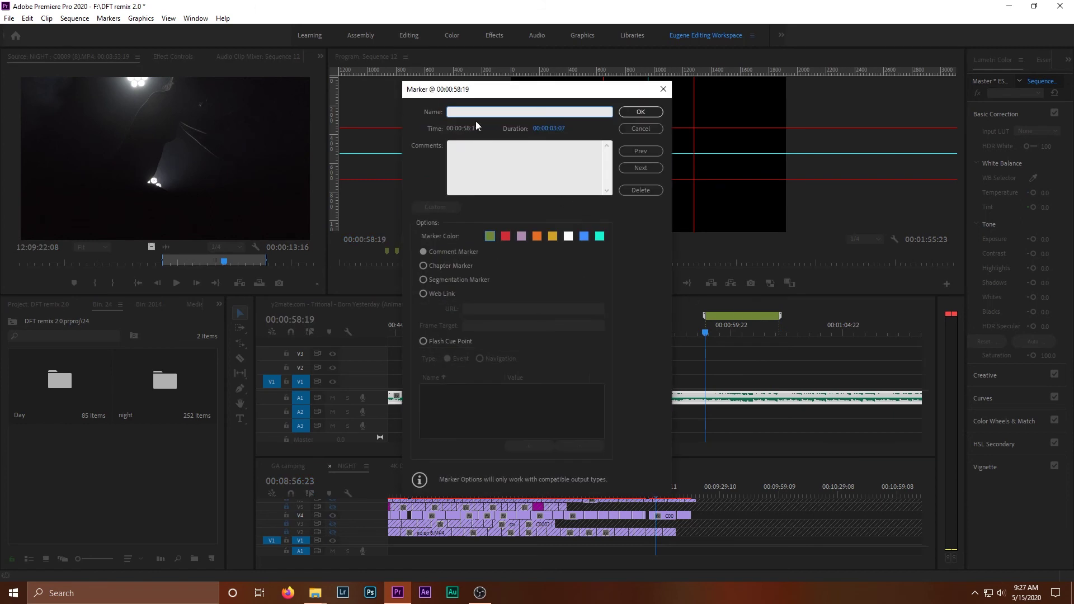
type("Drop 1")
left_click(507, 238)
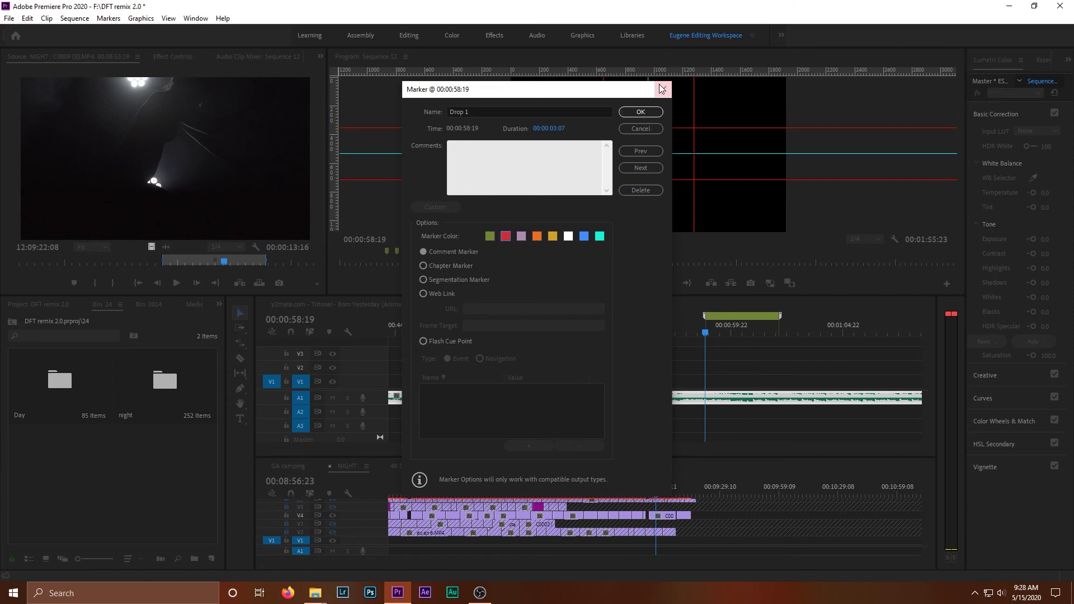
left_click(661, 88)
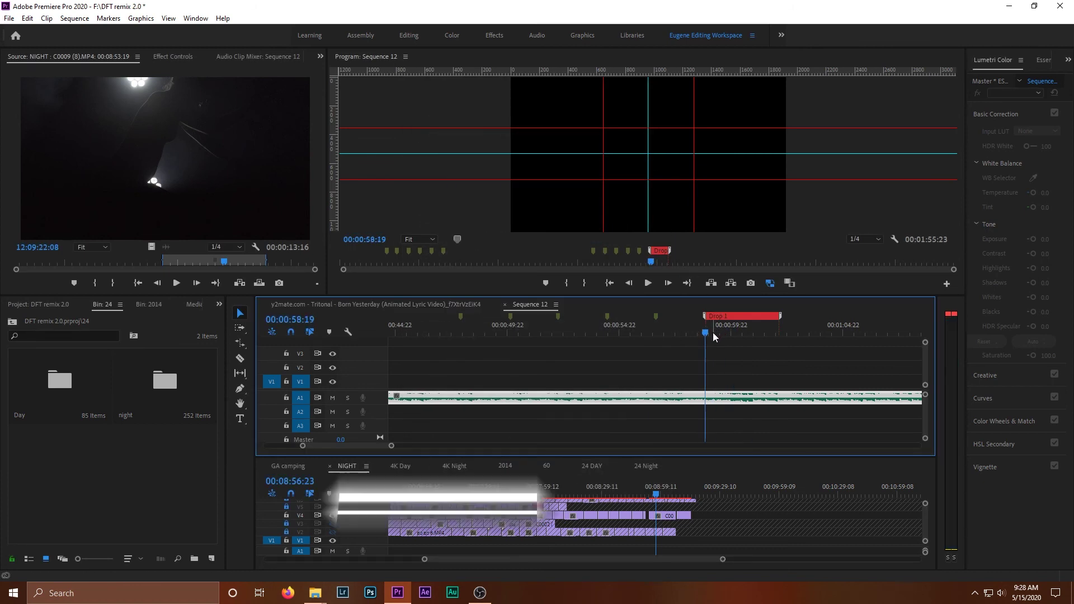
key("minus")
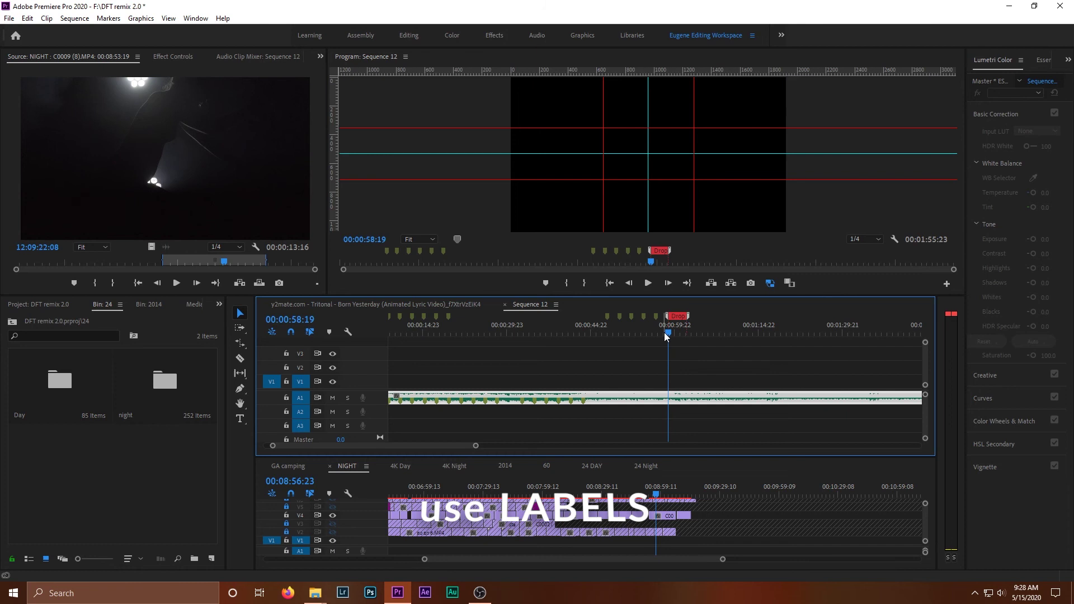
left_click_drag(667, 334, 685, 331)
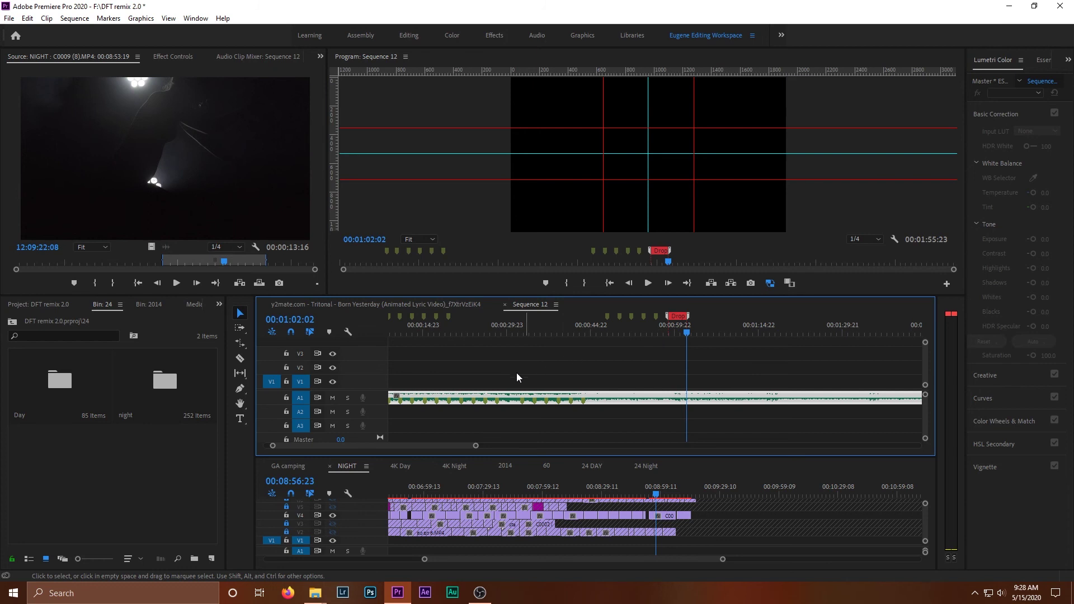
- Examine the named, colored section markers in the main Tritonal edit, from Intro to NIGHT 1, stopping at 00:01:51:19
key("ctrl+shift+comma")
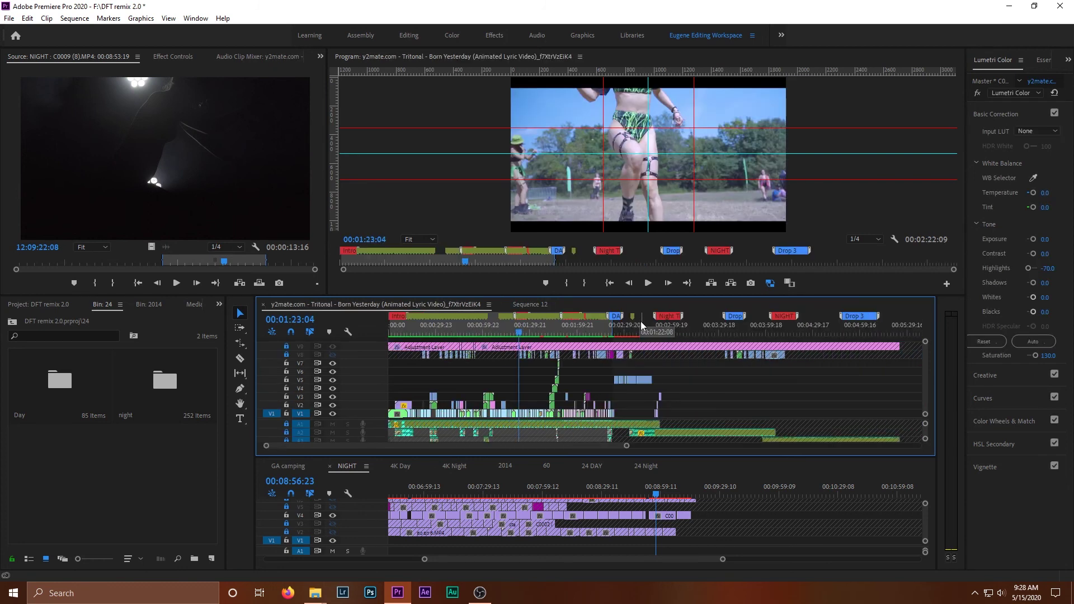
left_click(401, 316)
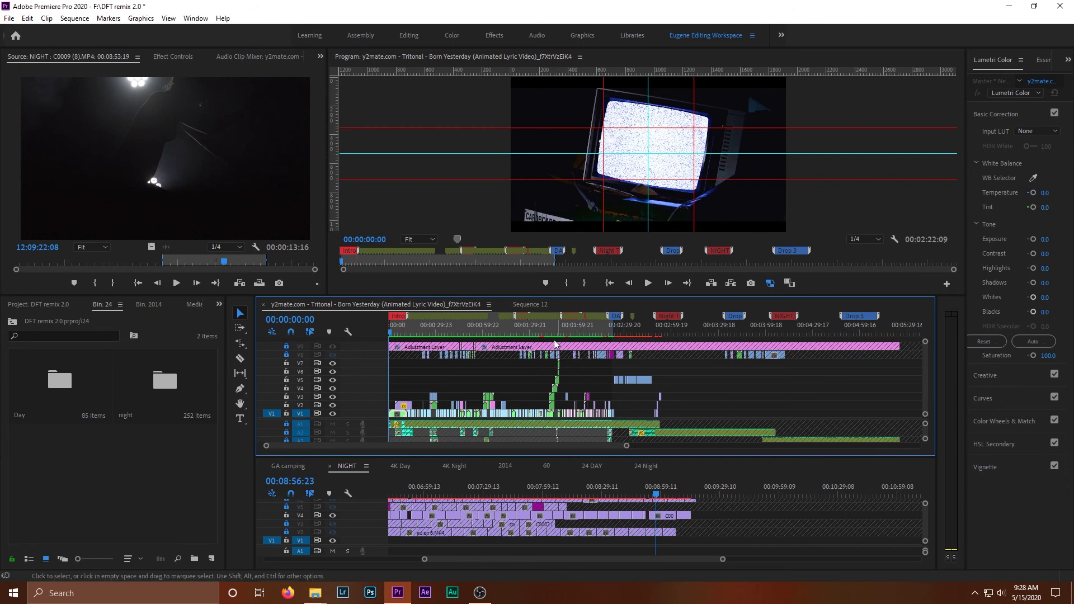
key("equal")
key("equal")
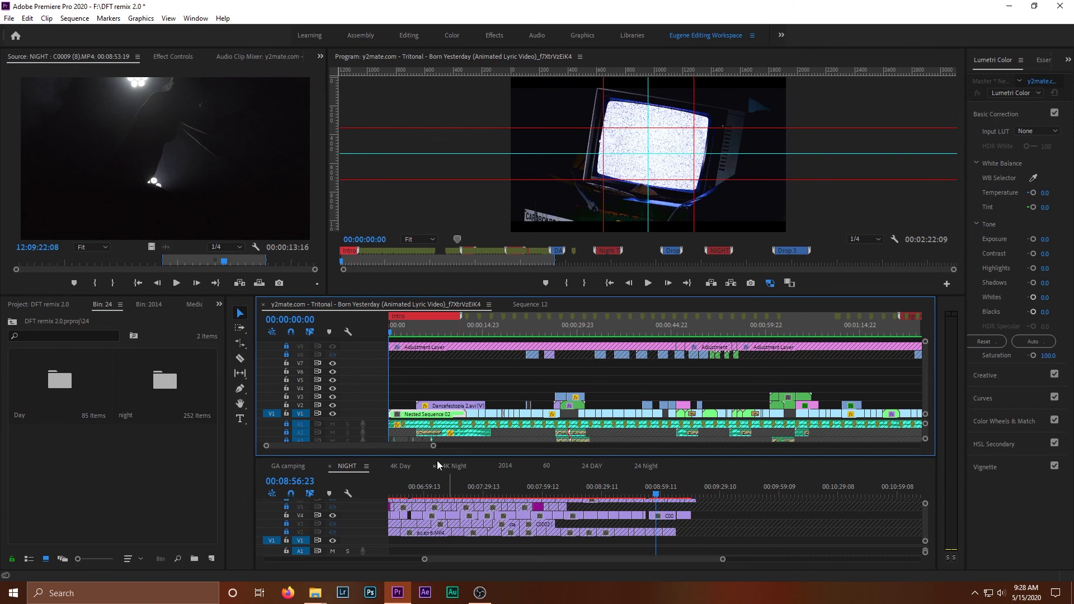
left_click_drag(429, 446, 474, 446)
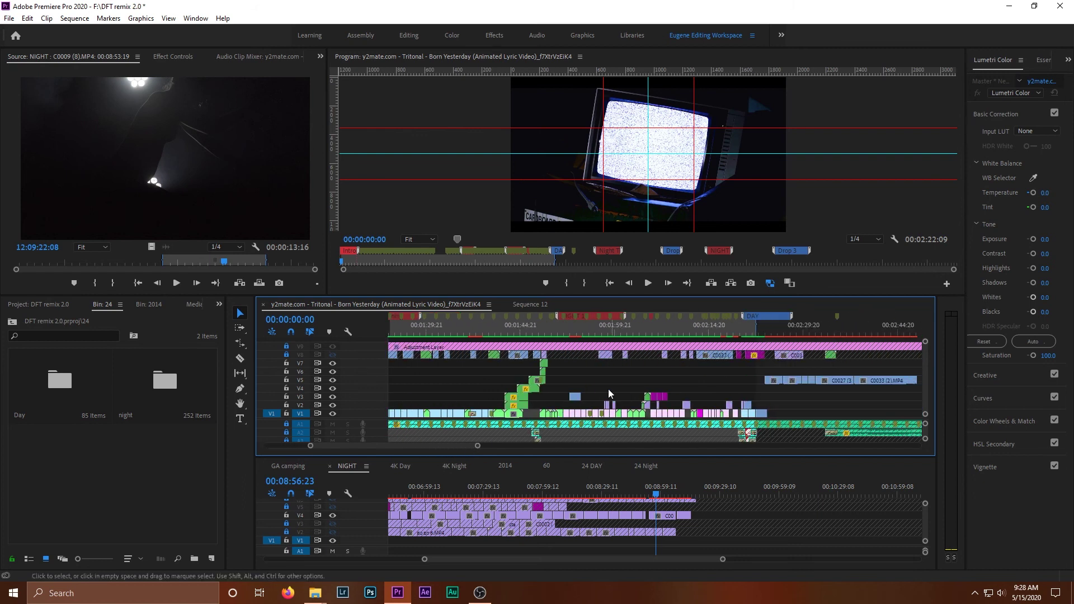
left_click(584, 318)
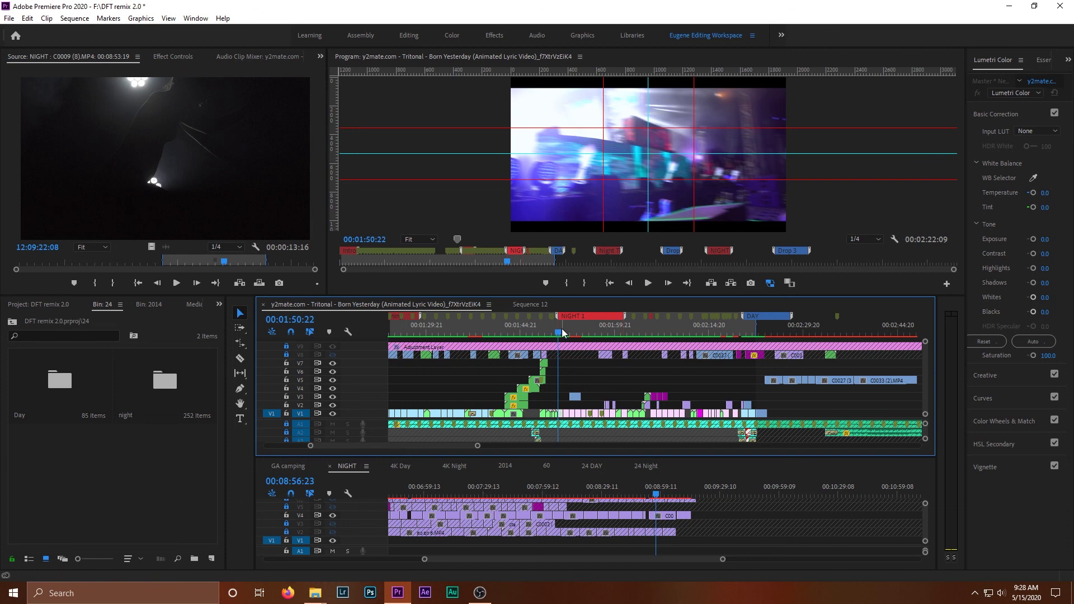
left_click_drag(560, 332, 566, 333)
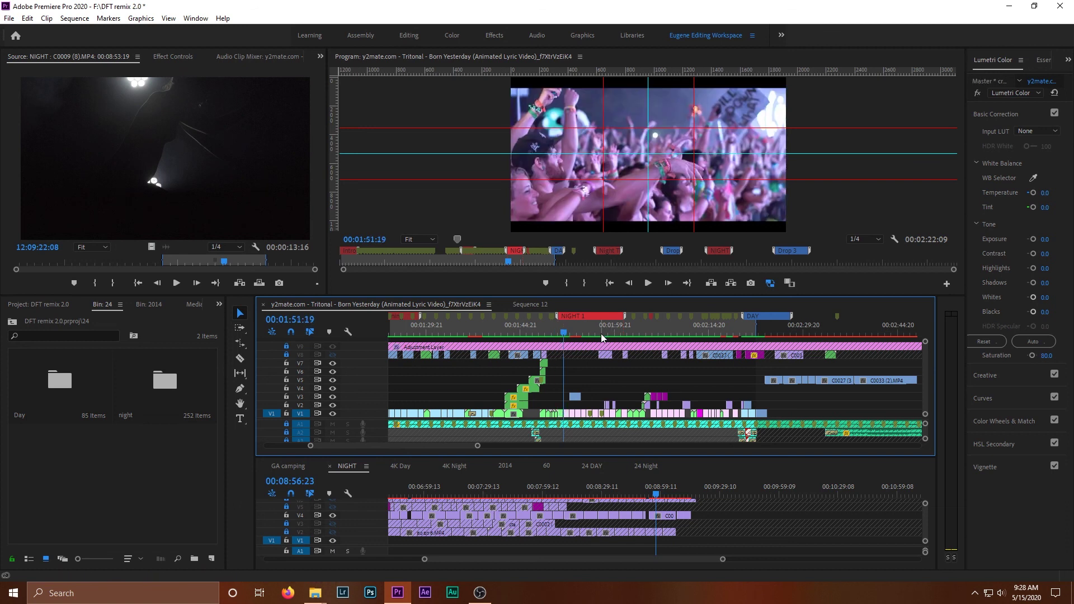
key("minus")
key("minus")
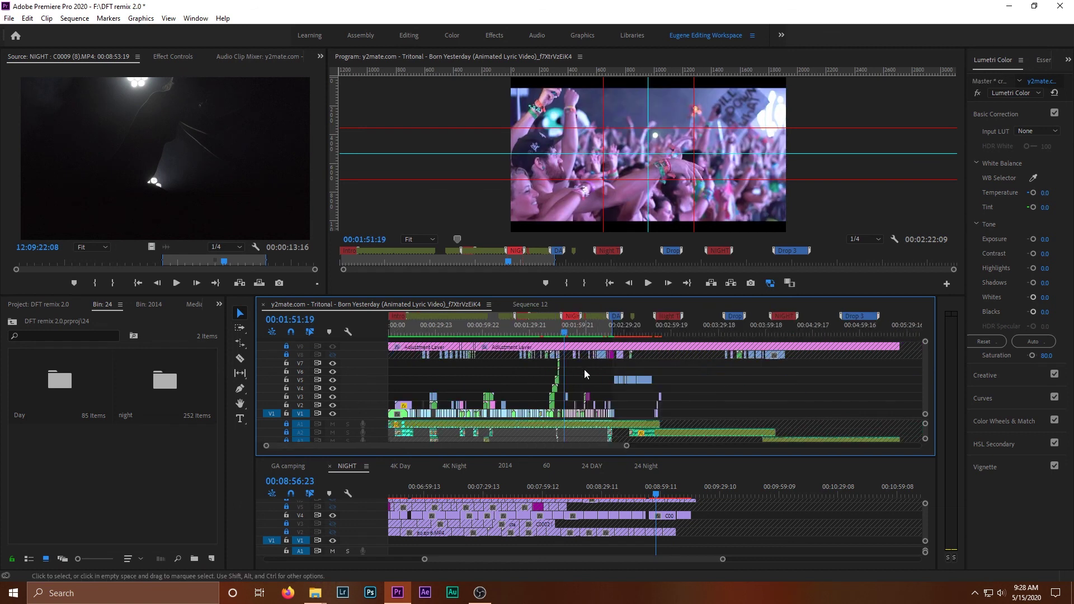